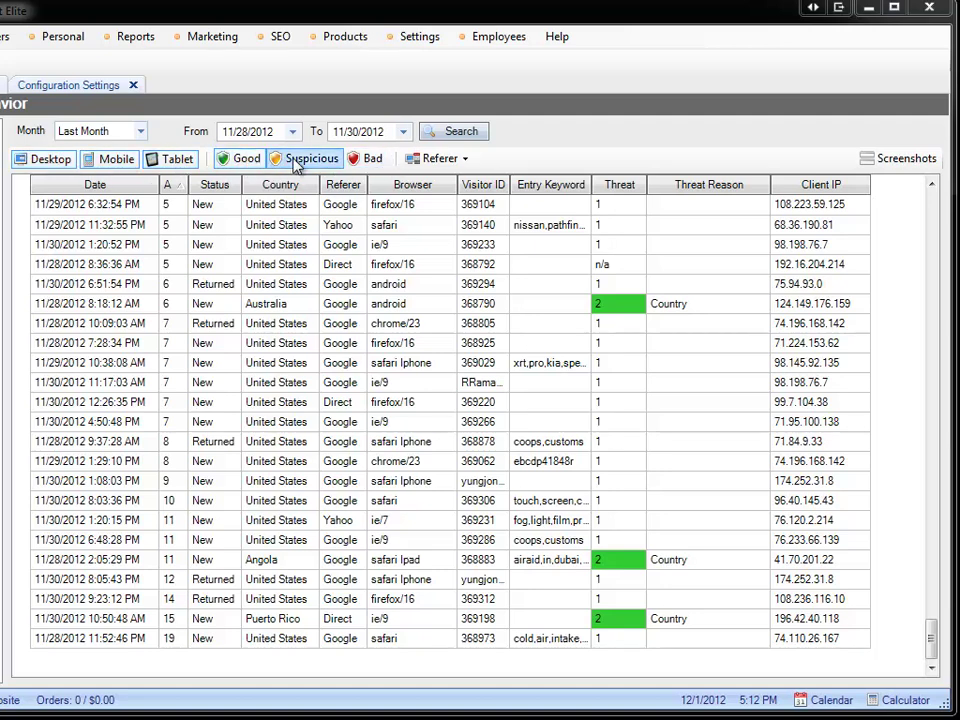
- Check the Referer list without filtering, then select the threat-2 Canada visitor
{"action": "left_click", "coordinate": [464, 159]}
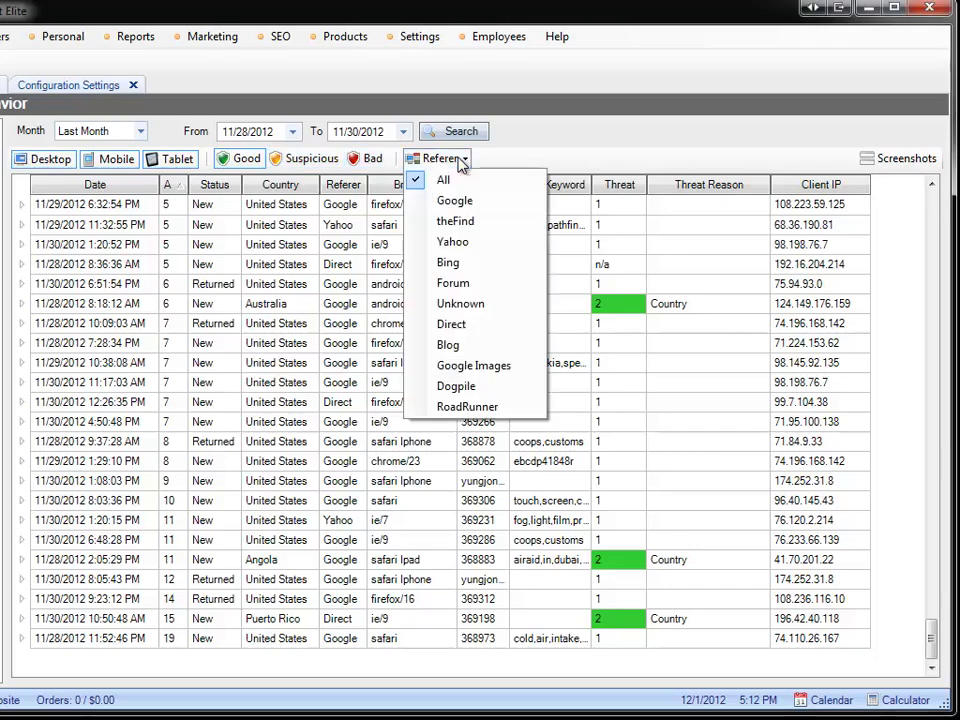
{"action": "left_click", "coordinate": [489, 441]}
{"action": "left_click_drag", "start_coordinate": [928, 634], "coordinate": [932, 508]}
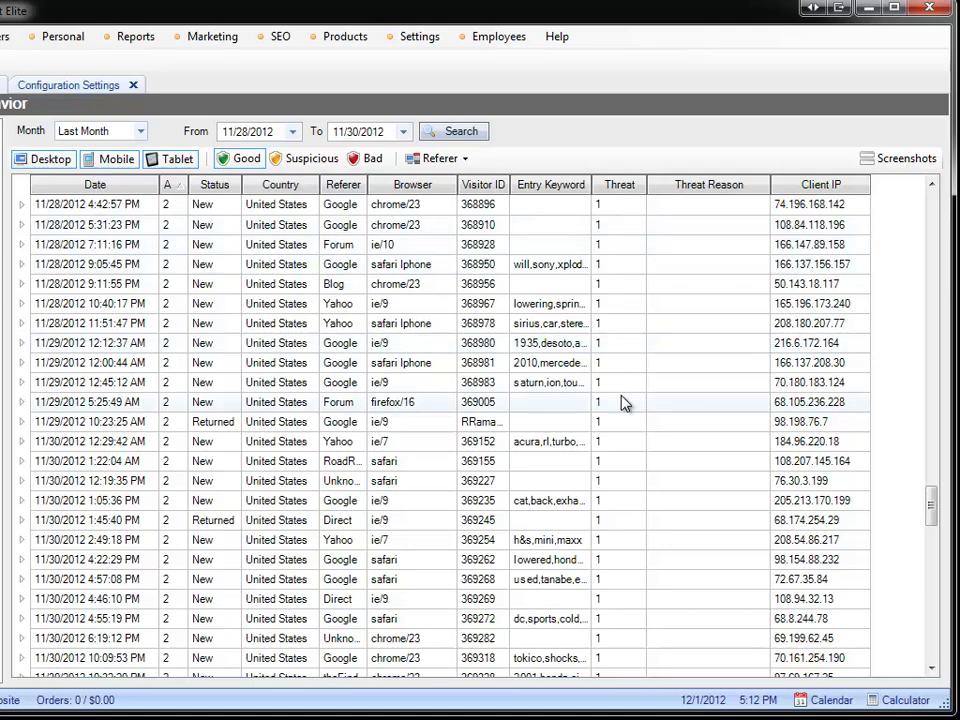
{"action": "scroll", "coordinate": [622, 402], "scroll_direction": "down", "scroll_amount": 1}
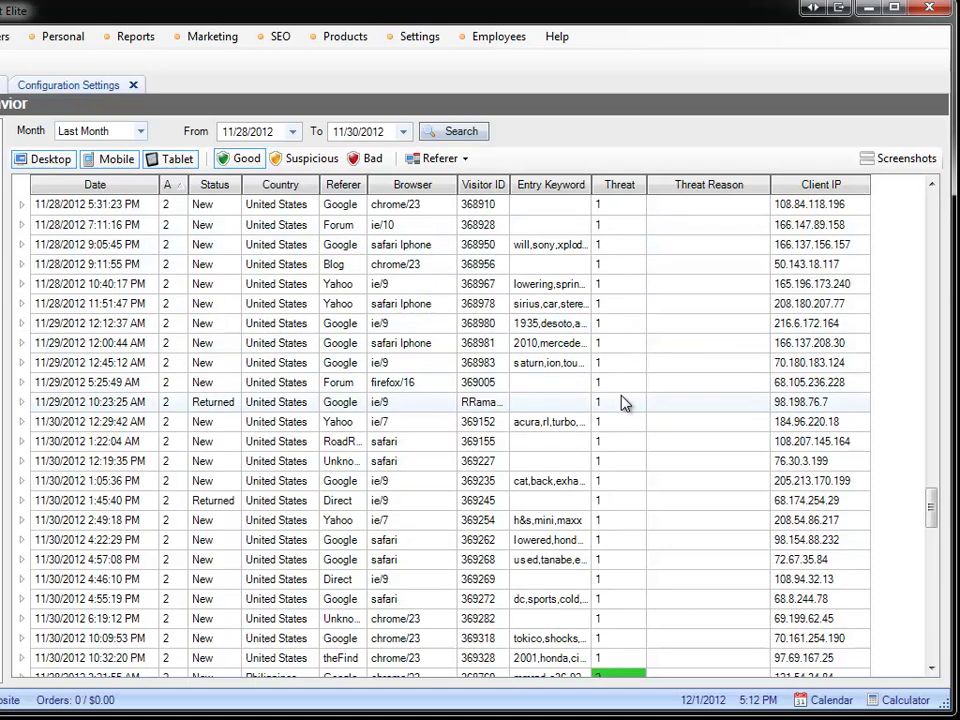
{"action": "scroll", "coordinate": [622, 402], "scroll_direction": "down", "scroll_amount": 5}
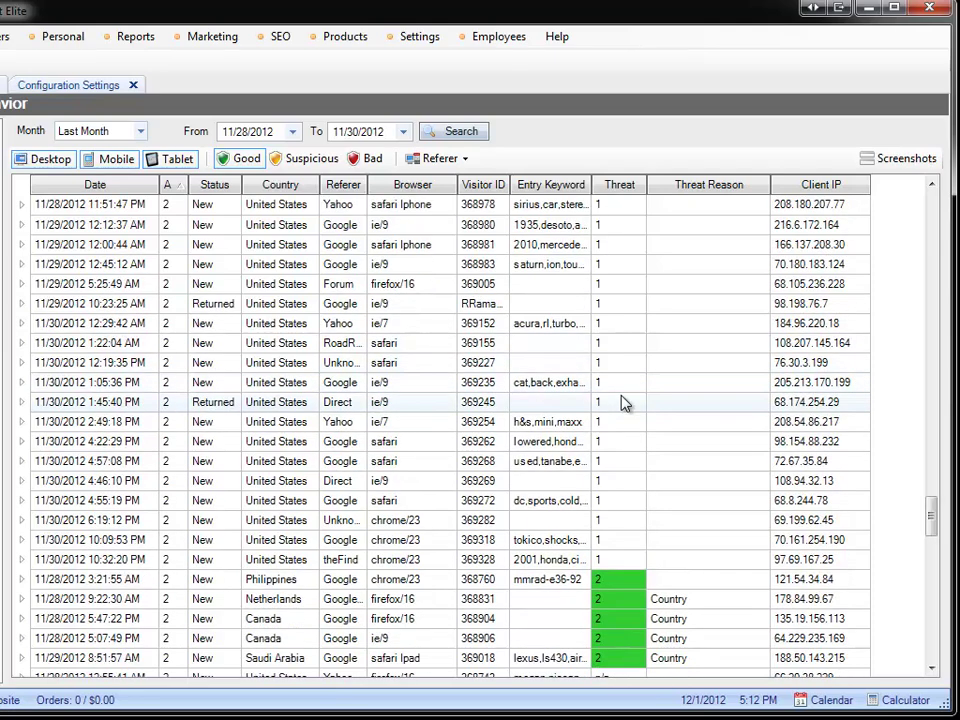
{"action": "scroll", "coordinate": [622, 402], "scroll_direction": "down", "scroll_amount": 4}
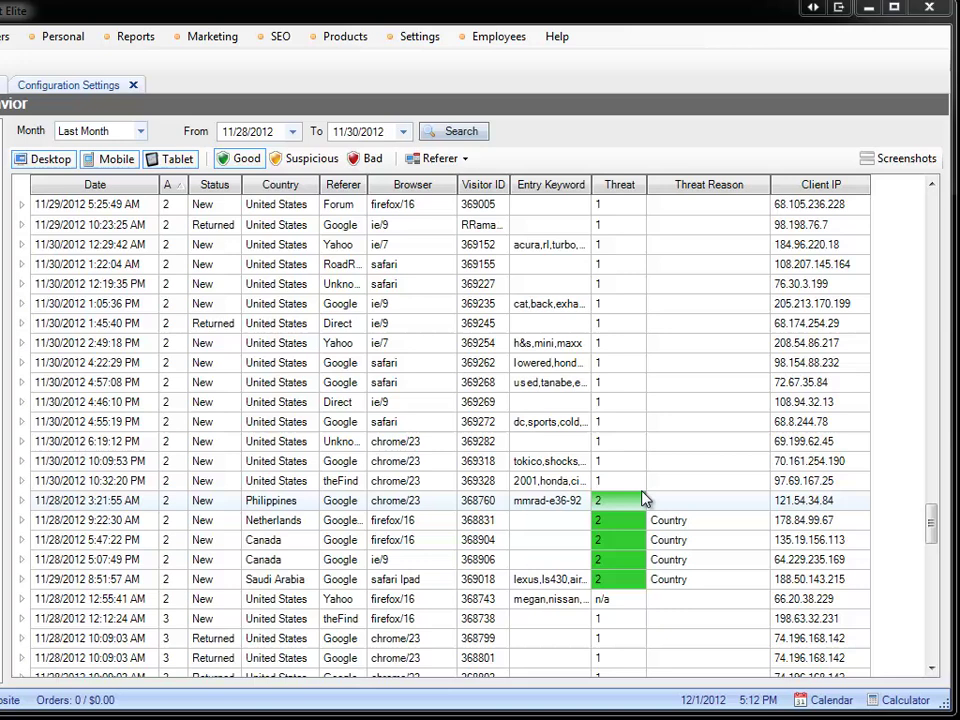
{"action": "left_click", "coordinate": [707, 545]}
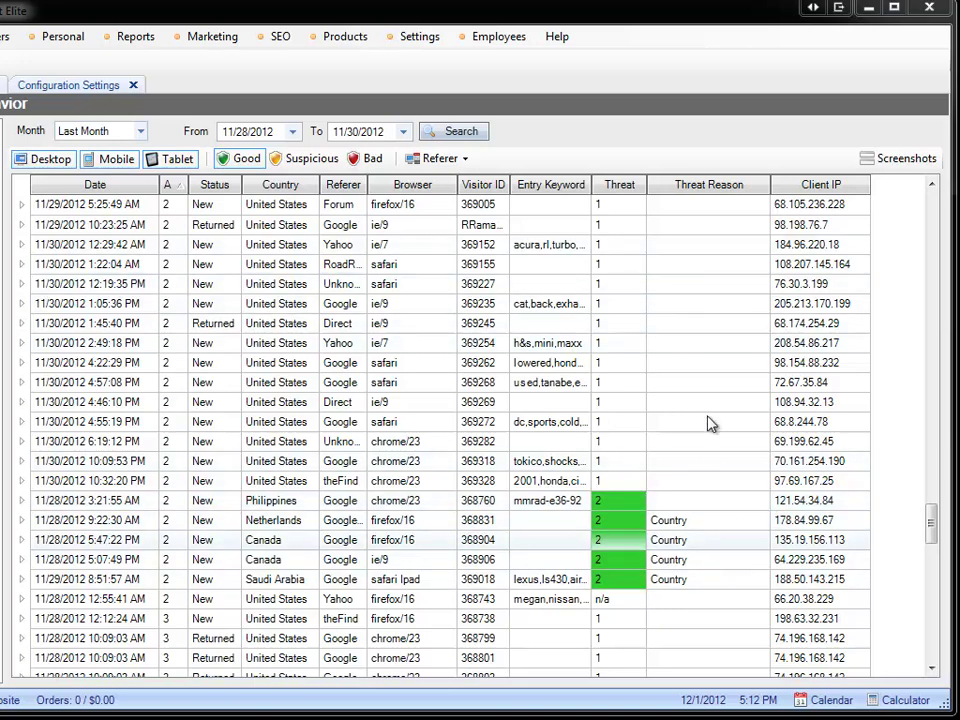
{"action": "left_click", "coordinate": [463, 163]}
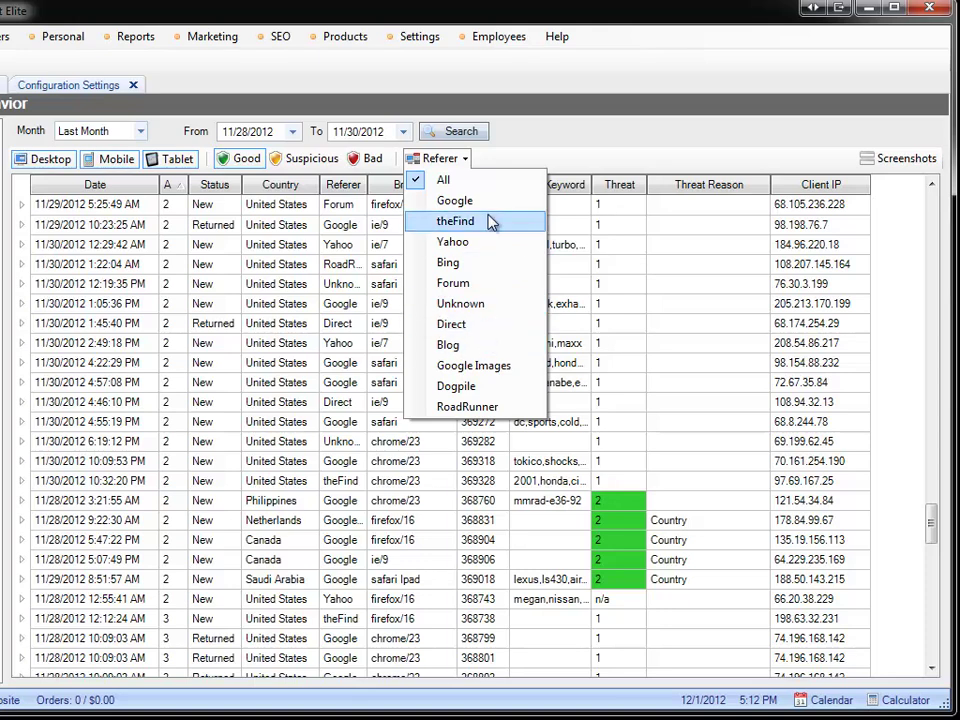
{"action": "left_click", "coordinate": [517, 165]}
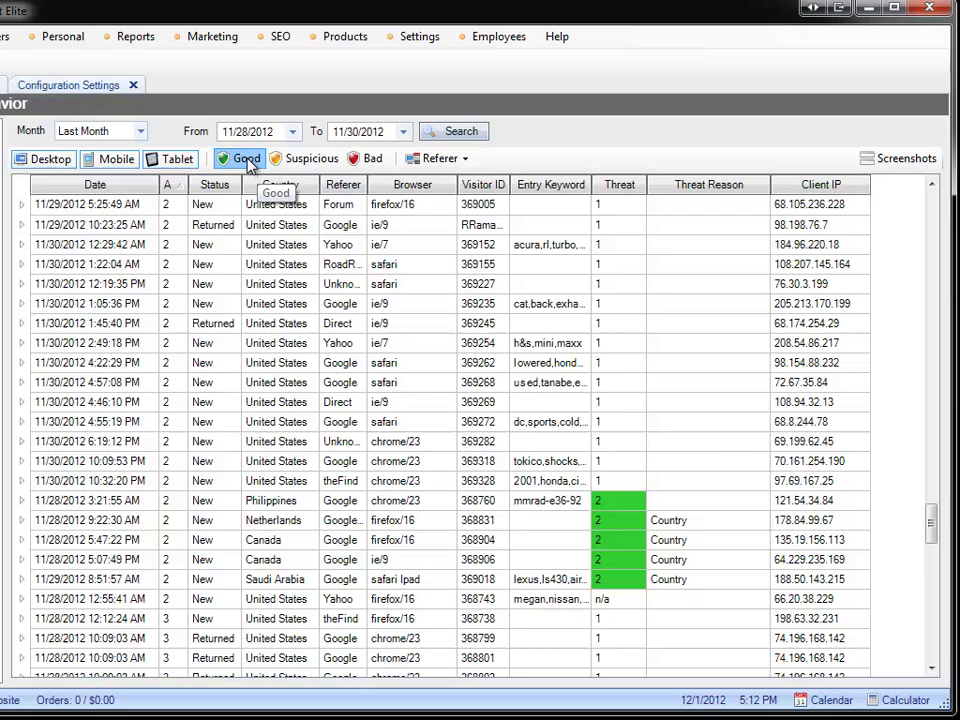
- Turn off the Good filter and show only Bad visitors, all scoring threat 10
{"action": "left_click", "coordinate": [247, 159]}
{"action": "left_click", "coordinate": [366, 158]}
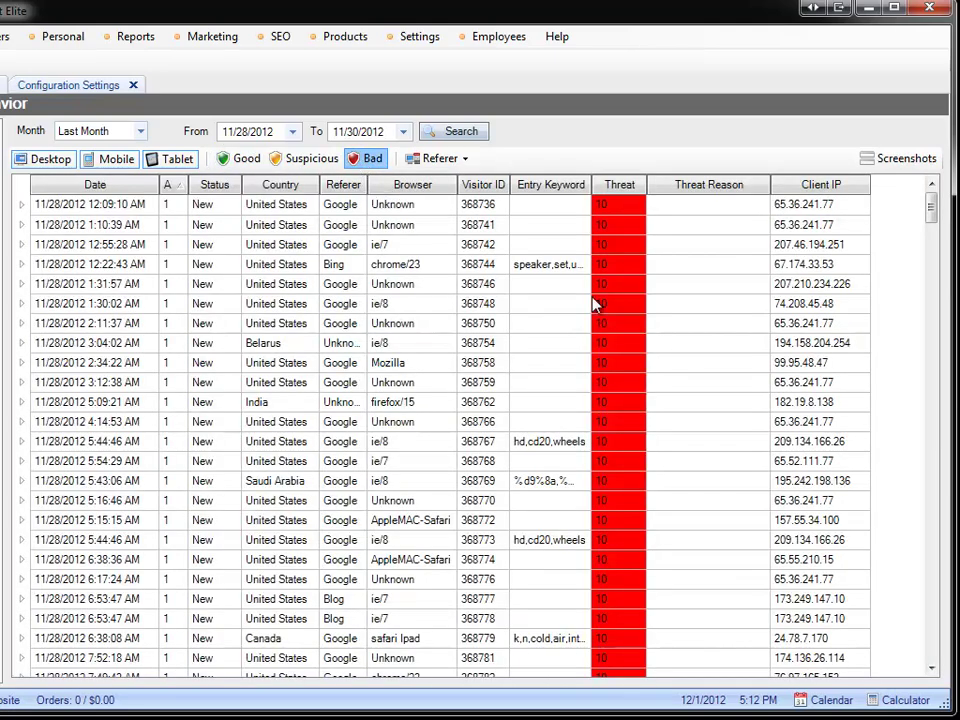
{"action": "scroll", "coordinate": [853, 343], "scroll_direction": "down", "scroll_amount": 8}
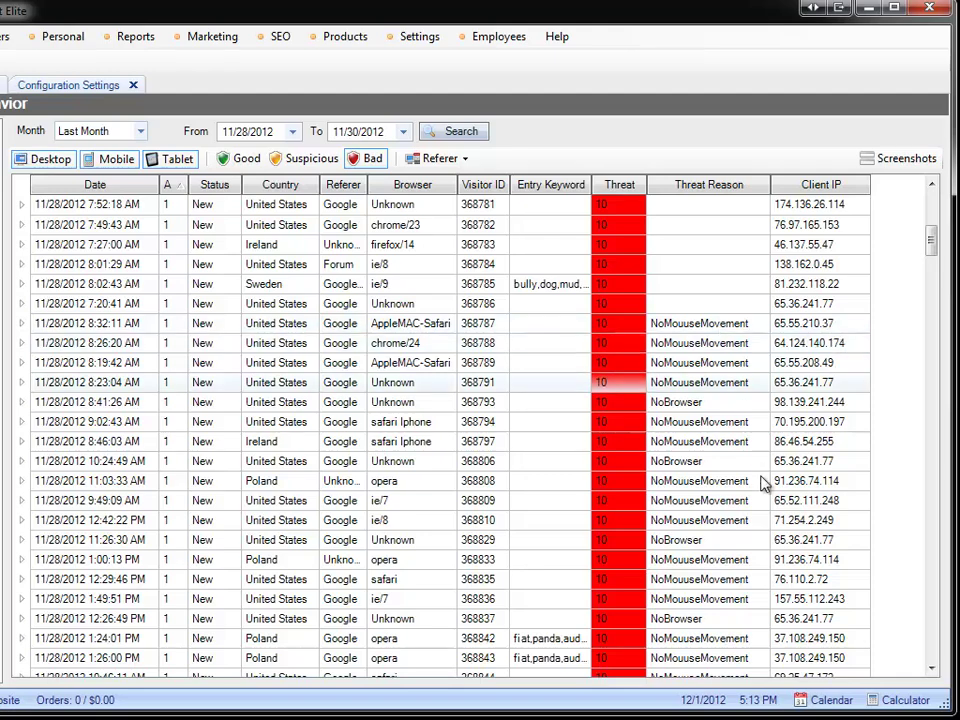
{"action": "scroll", "coordinate": [762, 483], "scroll_direction": "down", "scroll_amount": 1}
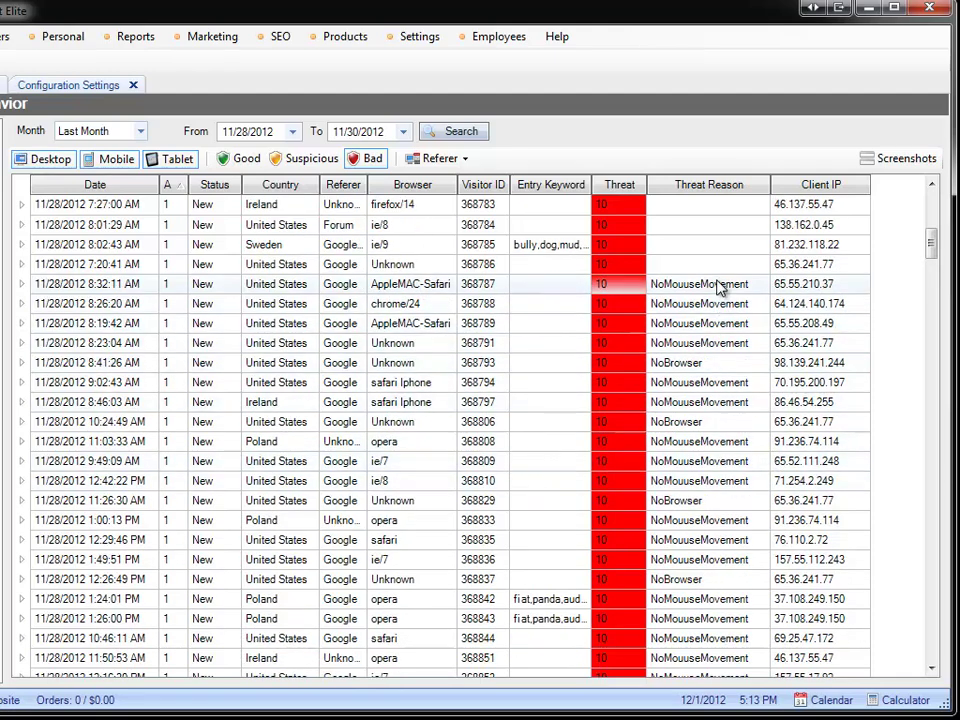
- Select NoMouuseMovement visitors 368787 and 368808, then browse the remaining threat-10 rows
{"action": "left_click", "coordinate": [720, 287]}
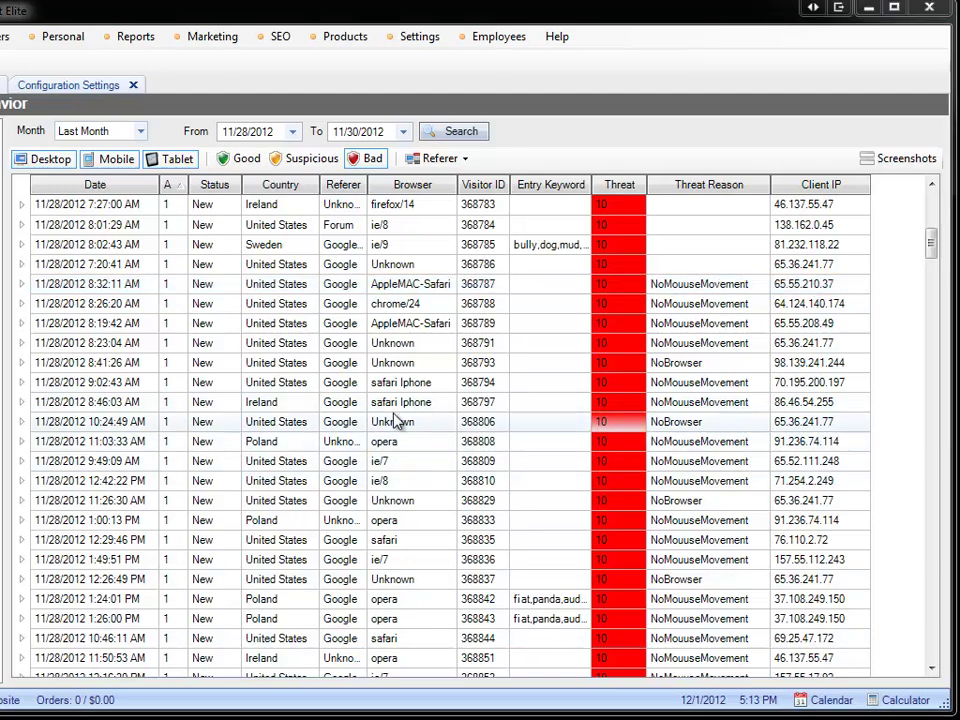
{"action": "left_click", "coordinate": [766, 447]}
{"action": "scroll", "coordinate": [767, 455], "scroll_direction": "down", "scroll_amount": 3}
{"action": "scroll", "coordinate": [766, 455], "scroll_direction": "down", "scroll_amount": 6}
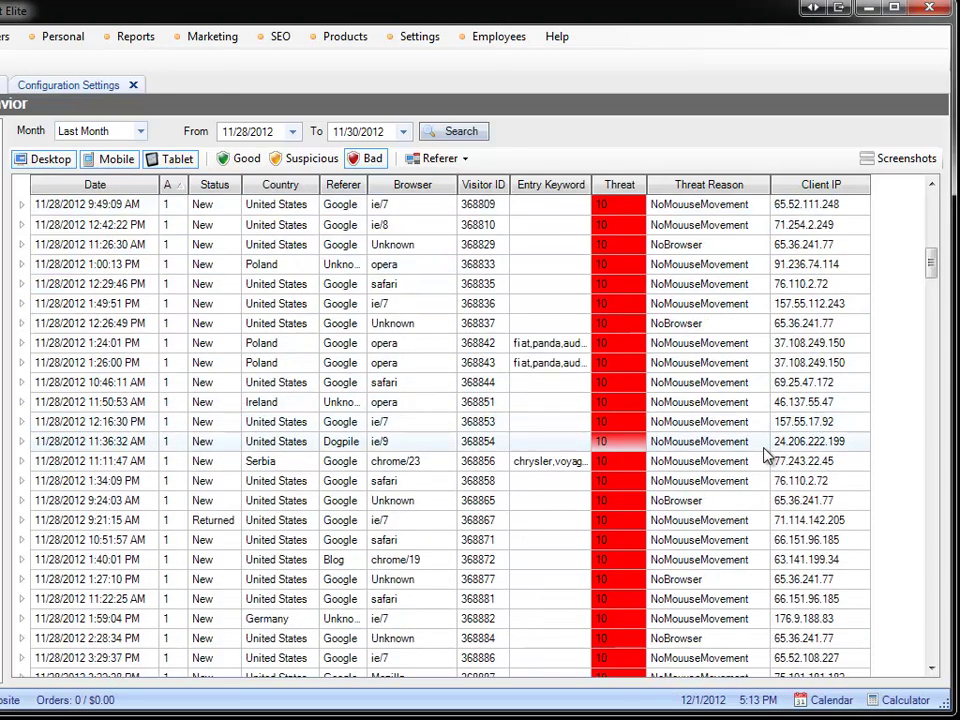
{"action": "left_click_drag", "start_coordinate": [929, 285], "coordinate": [930, 408]}
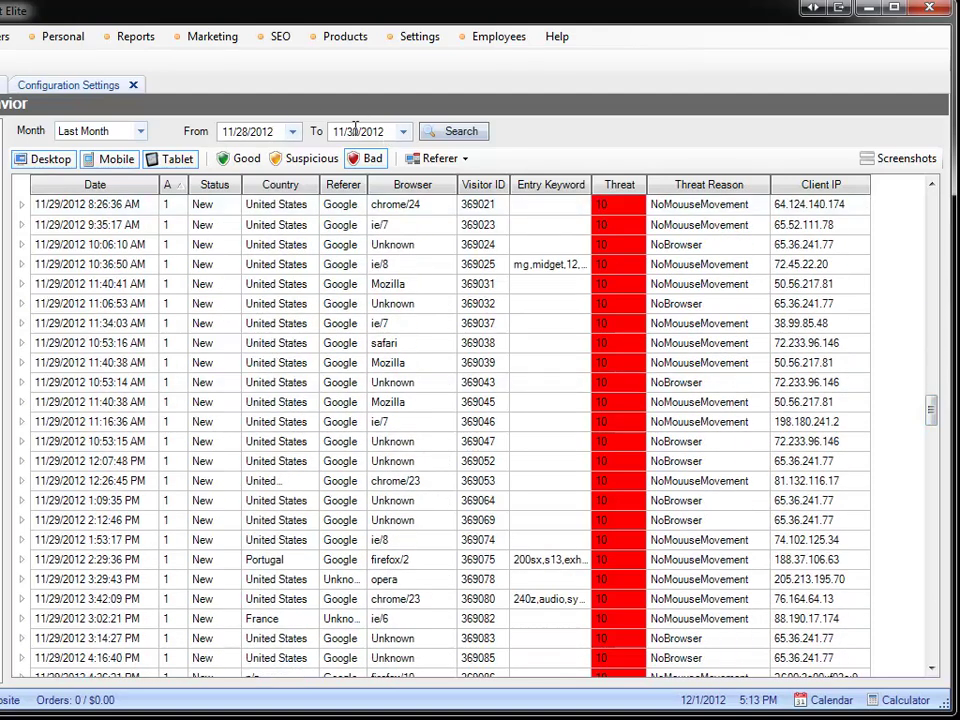
{"action": "left_click_drag", "start_coordinate": [927, 405], "coordinate": [937, 634]}
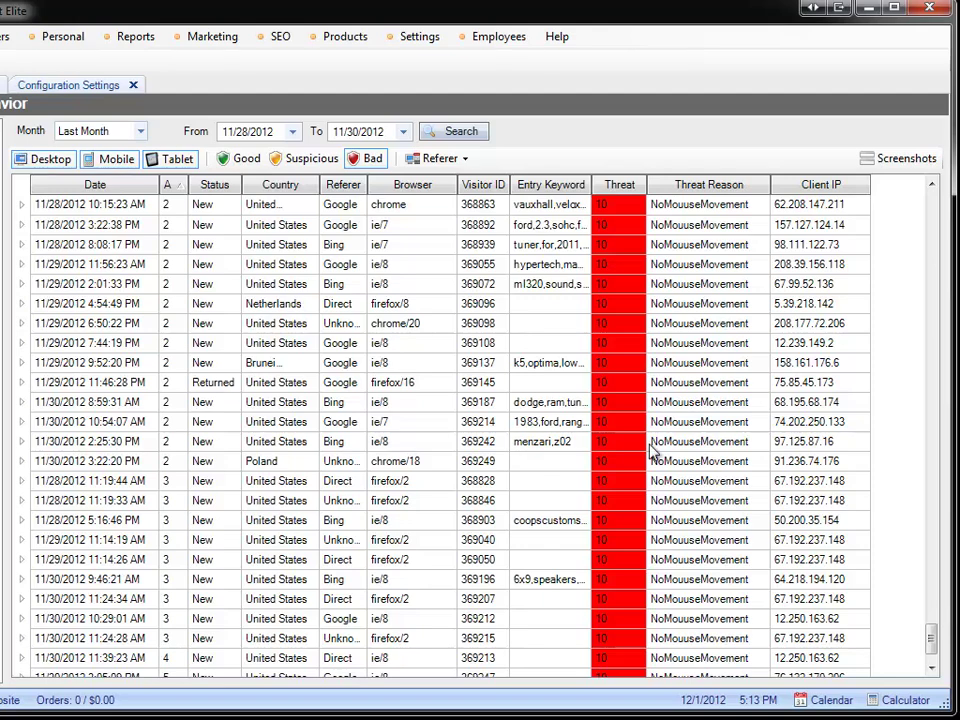
{"action": "scroll", "coordinate": [380, 485], "scroll_direction": "down", "scroll_amount": 1}
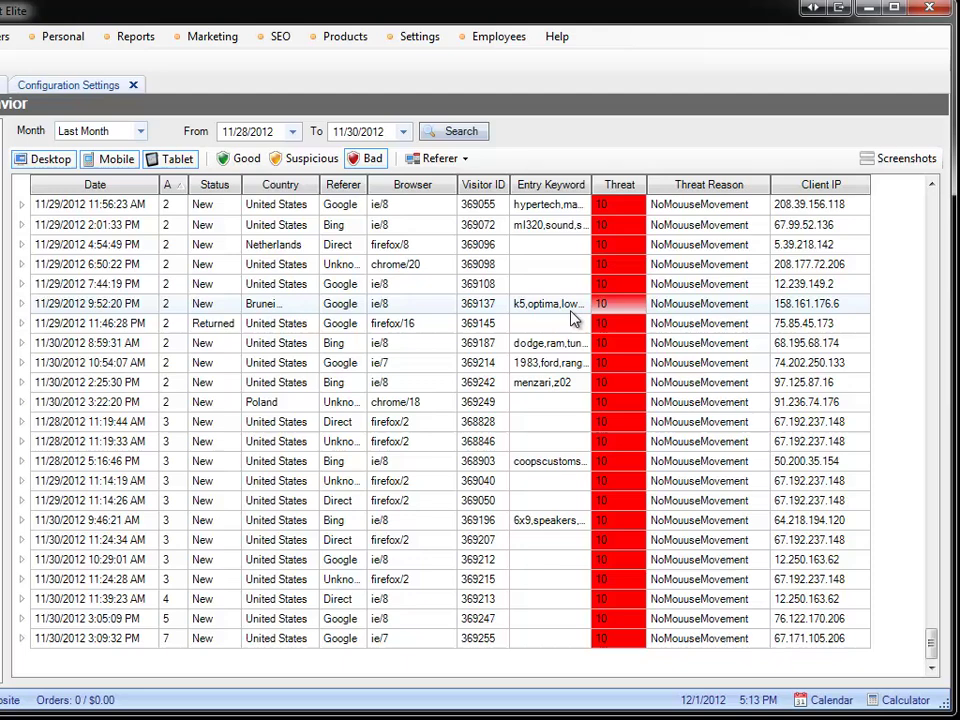
- Expand visitor 369187's visited pages and select the ArticleDetails visit to show its screenshot
{"action": "left_click", "coordinate": [21, 343]}
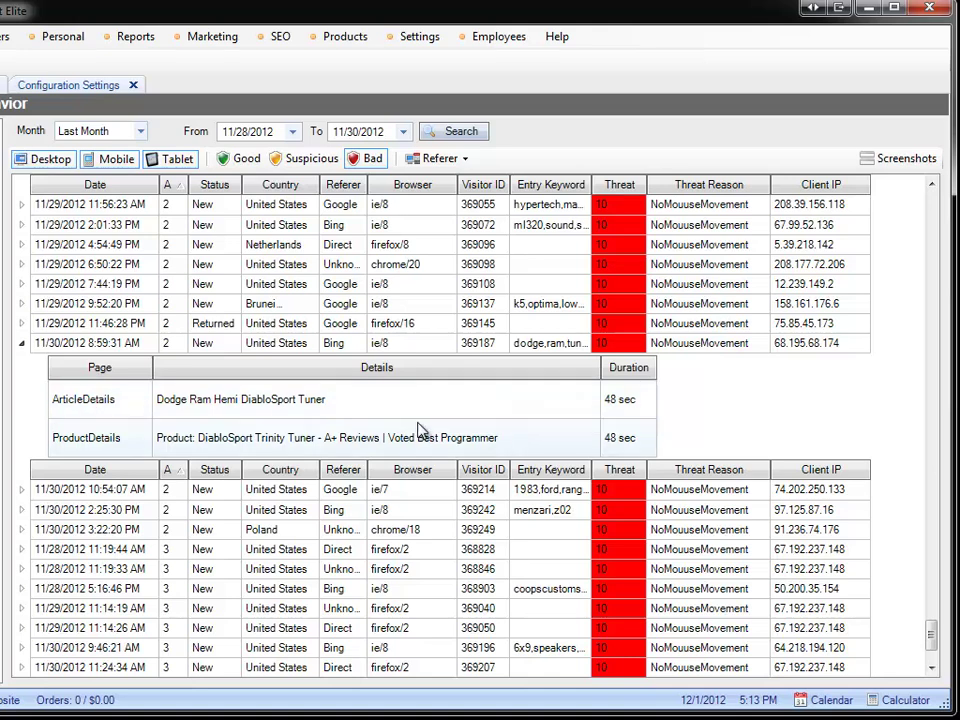
{"action": "left_click", "coordinate": [514, 411]}
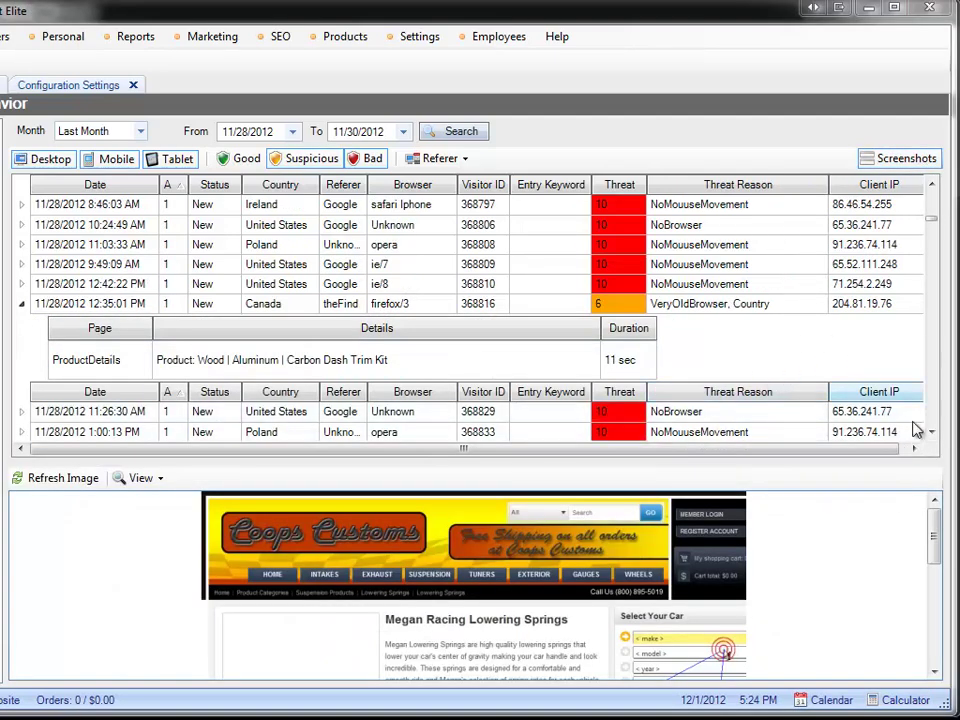
- Collapse and re-expand the Canada visitor's page details
{"action": "left_click", "coordinate": [932, 436]}
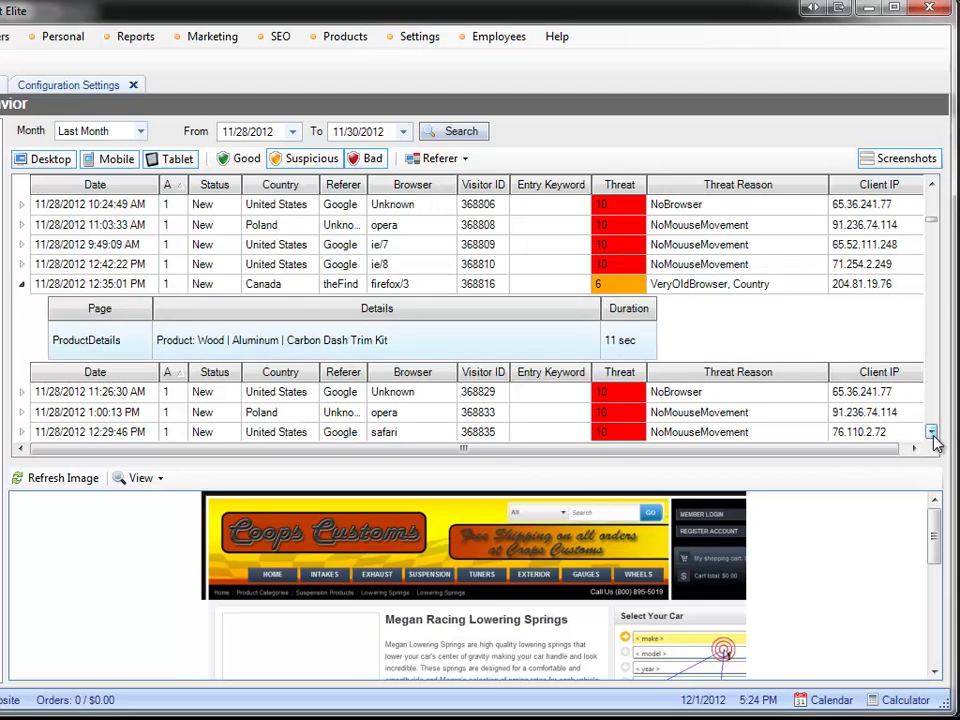
{"action": "left_click", "coordinate": [932, 436]}
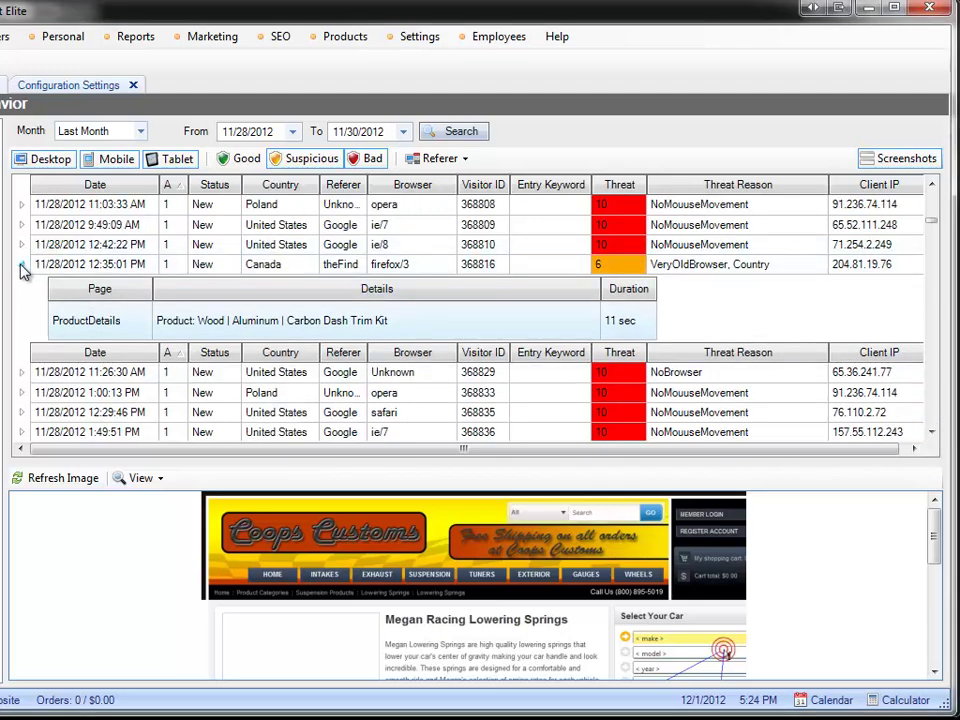
{"action": "left_click", "coordinate": [21, 265]}
{"action": "left_click", "coordinate": [21, 265]}
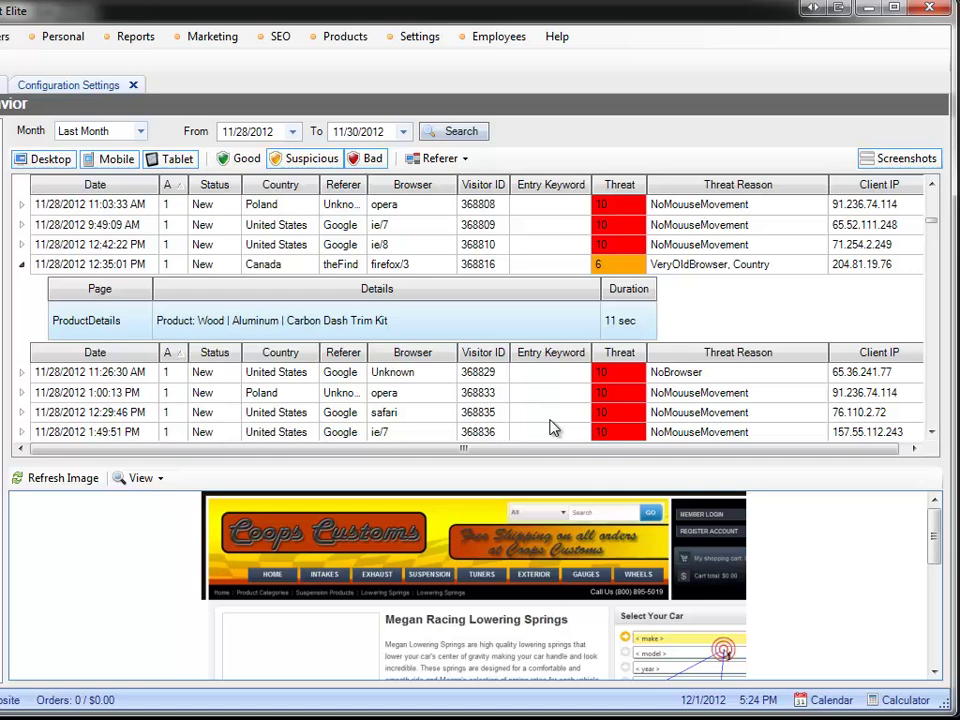
- Follow the visitor's mouse path around the price and product tabs in the screenshot
{"action": "left_click_drag", "start_coordinate": [934, 508], "coordinate": [936, 600]}
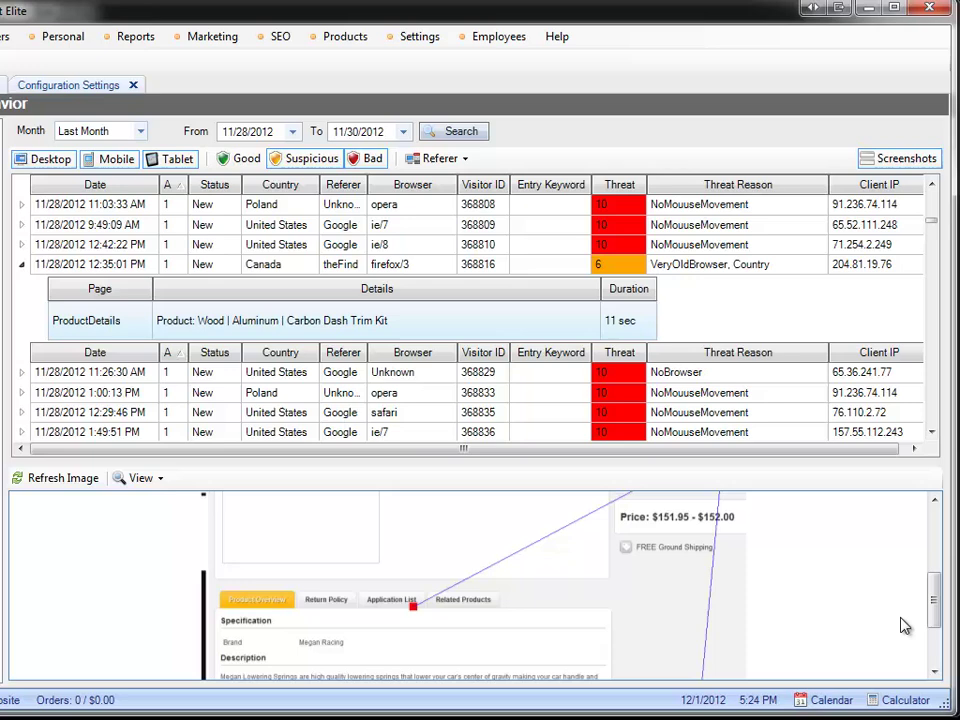
{"action": "scroll", "coordinate": [937, 577], "scroll_direction": "up", "scroll_amount": 2}
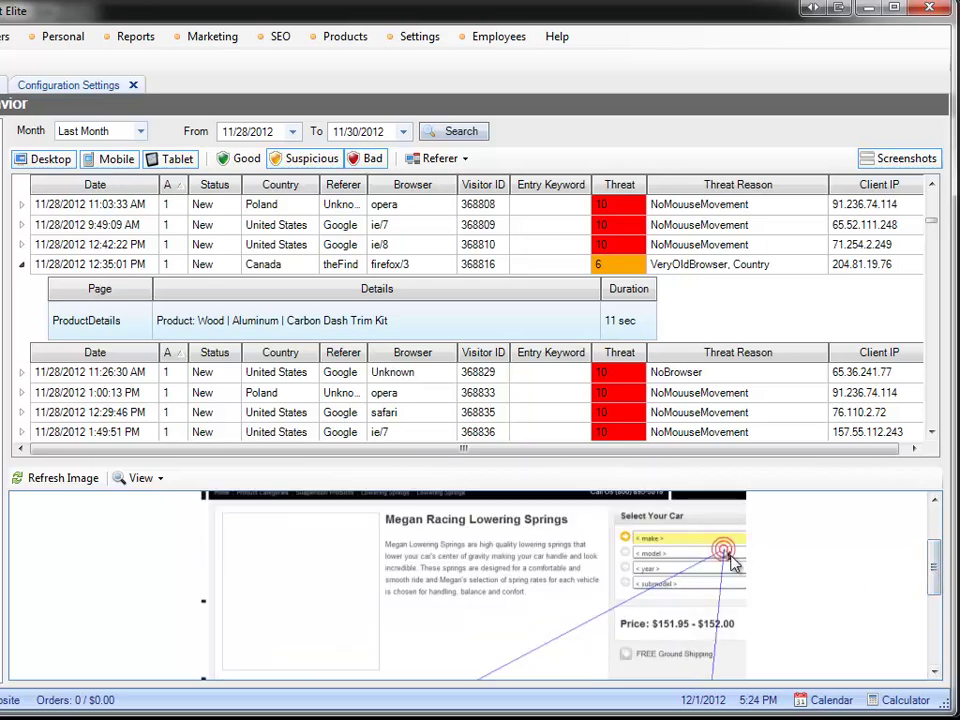
{"action": "left_click_drag", "start_coordinate": [934, 567], "coordinate": [934, 625]}
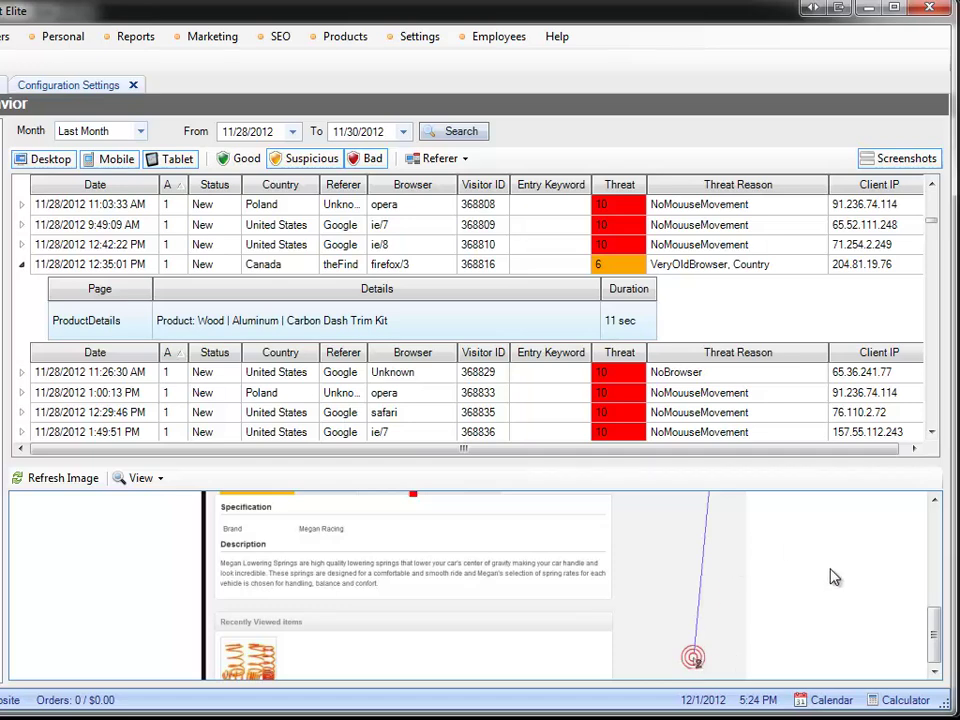
{"action": "left_click_drag", "start_coordinate": [936, 628], "coordinate": [936, 588]}
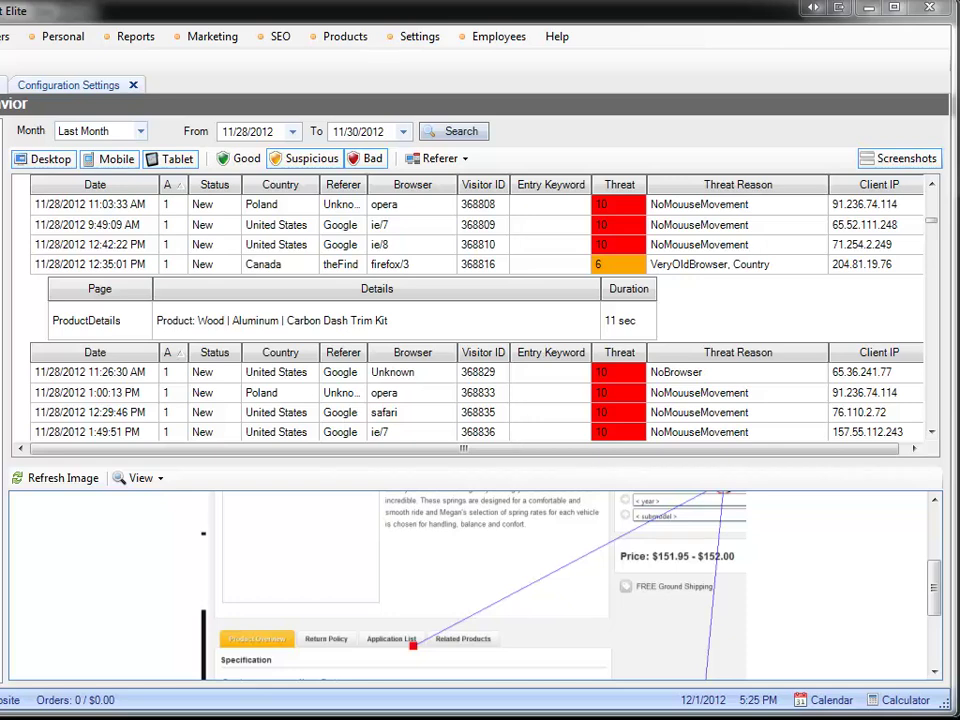
{"action": "left_click_drag", "start_coordinate": [936, 574], "coordinate": [936, 592]}
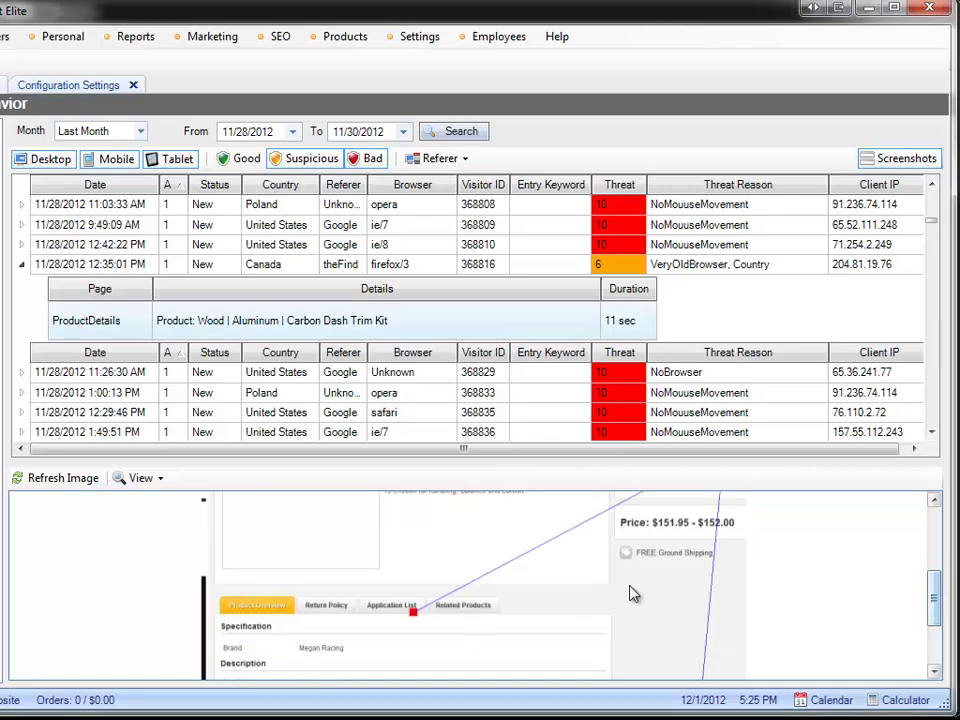
{"action": "scroll", "coordinate": [845, 571], "scroll_direction": "down", "scroll_amount": 2}
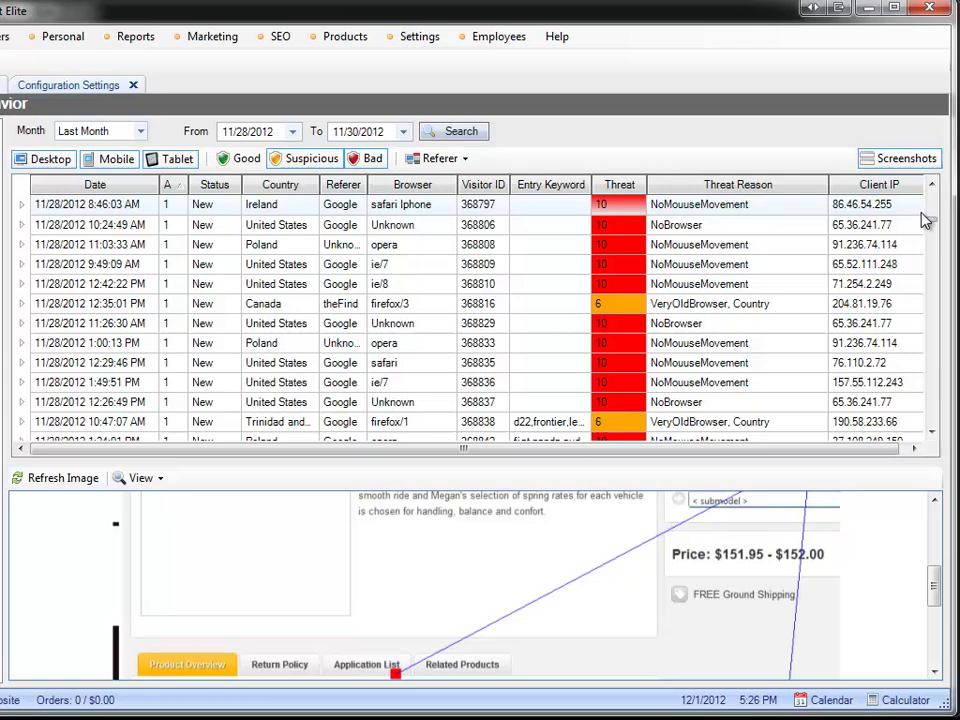
- Expand the page history of the last listed visitor, 369255, from 3:09:32 PM
{"action": "left_click_drag", "start_coordinate": [932, 216], "coordinate": [926, 204]}
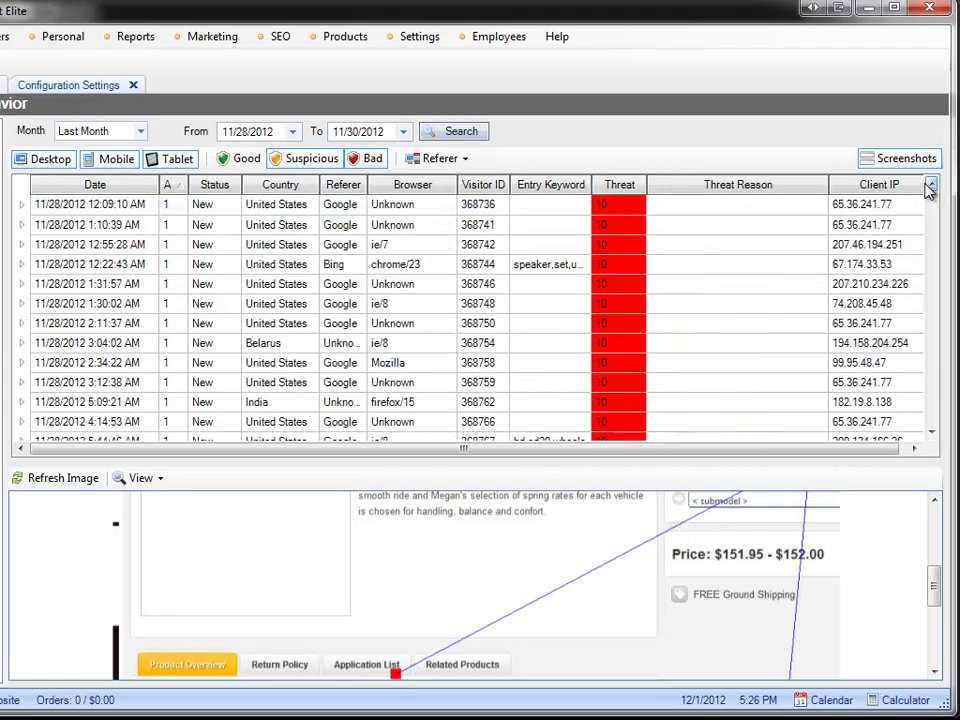
{"action": "left_click", "coordinate": [466, 166]}
{"action": "left_click", "coordinate": [210, 163]}
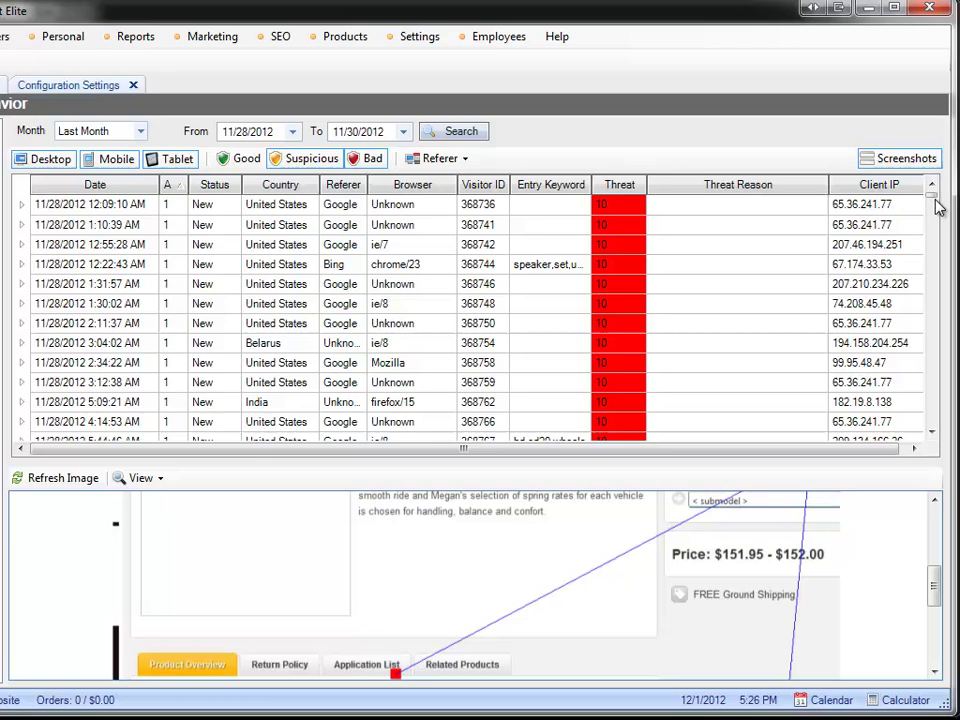
{"action": "left_click_drag", "start_coordinate": [938, 206], "coordinate": [940, 282]}
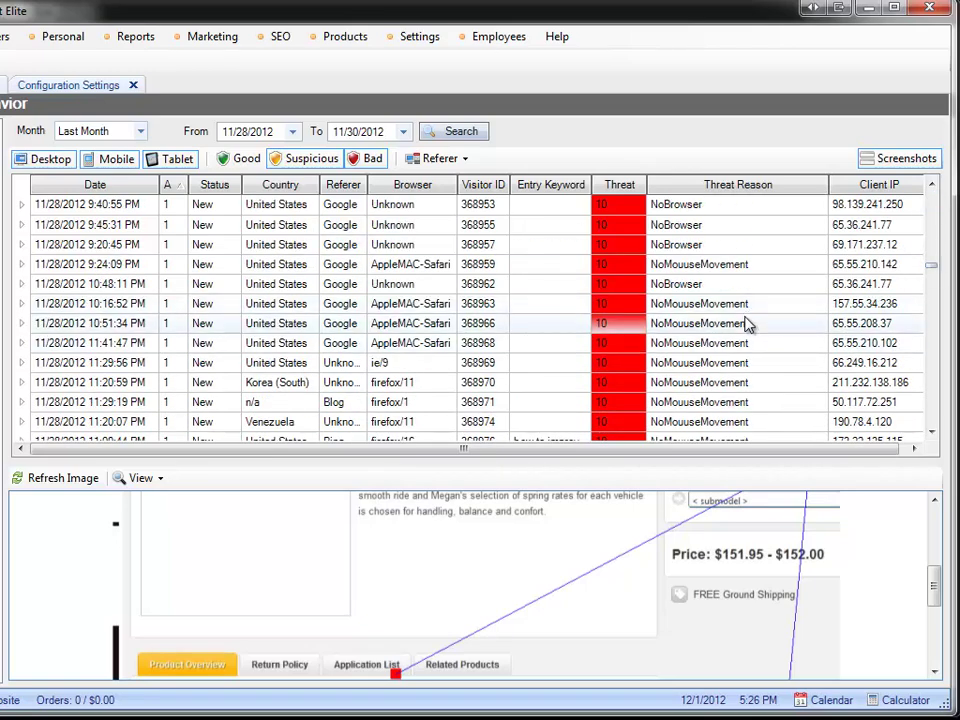
{"action": "left_click_drag", "start_coordinate": [931, 265], "coordinate": [934, 422]}
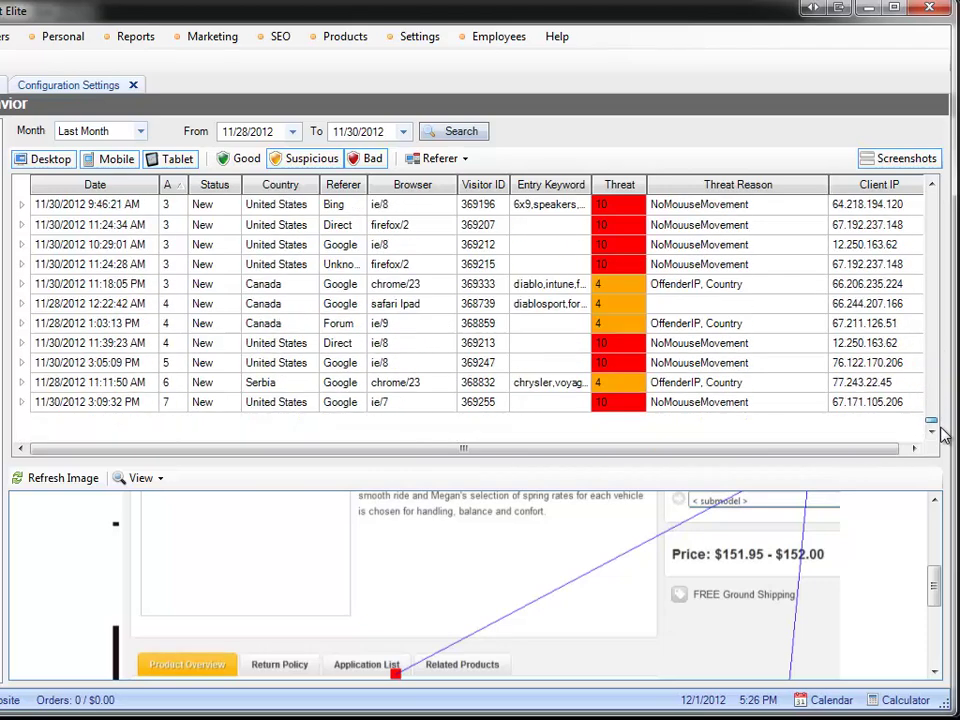
{"action": "left_click", "coordinate": [21, 402]}
- Briefly expand the 3:05:09 PM visitor's details, then return to the top of the list
{"action": "scroll", "coordinate": [215, 372], "scroll_direction": "down", "scroll_amount": 4}
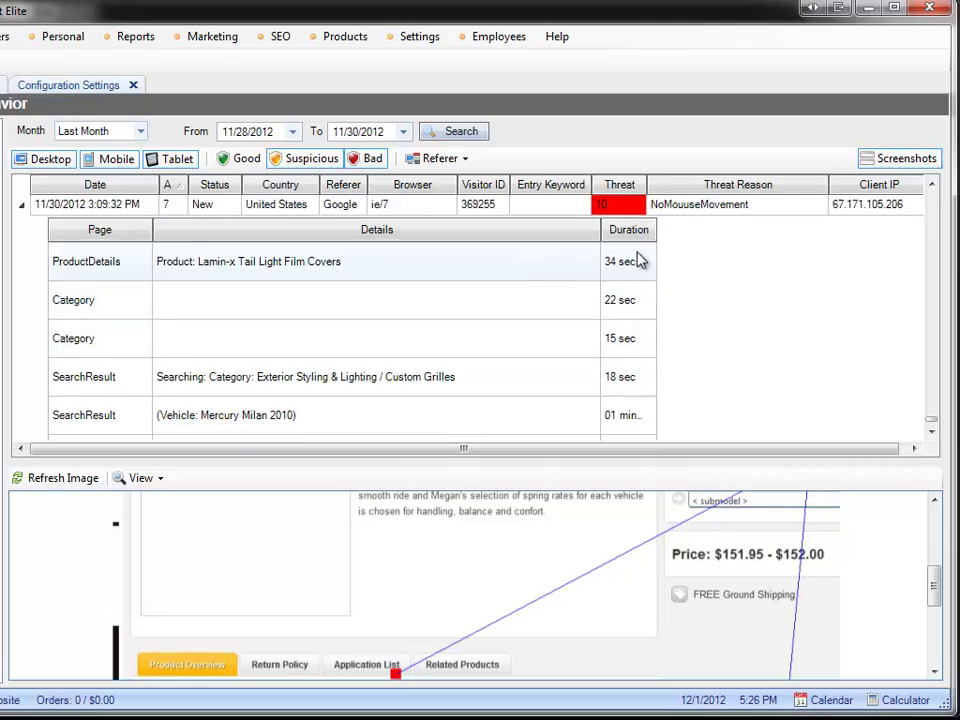
{"action": "scroll", "coordinate": [628, 364], "scroll_direction": "up", "scroll_amount": 2}
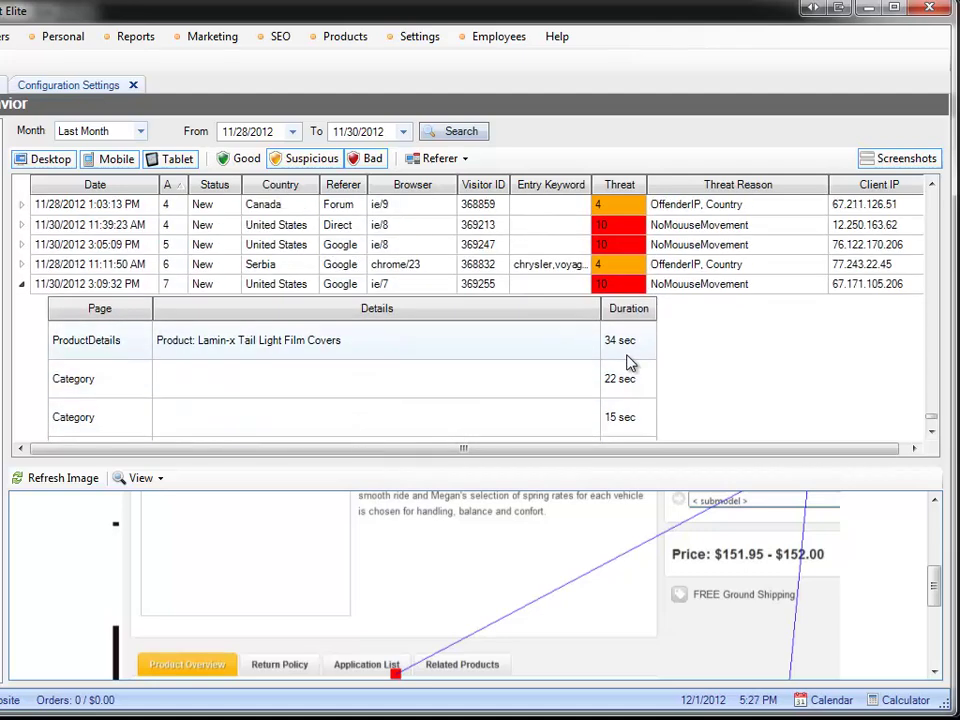
{"action": "scroll", "coordinate": [630, 364], "scroll_direction": "up", "scroll_amount": 1}
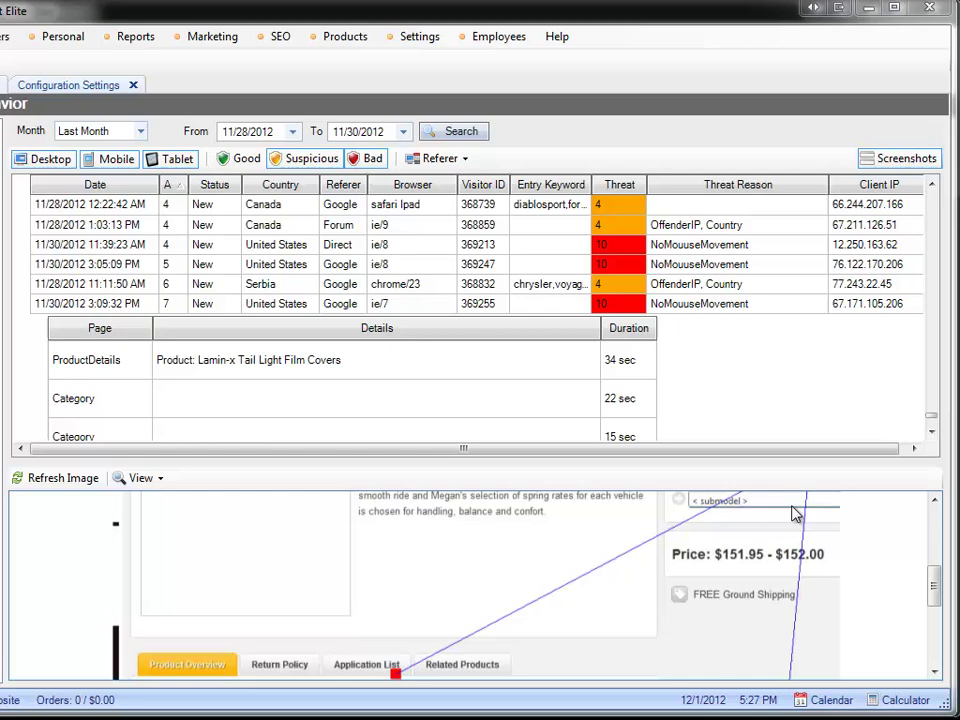
{"action": "left_click", "coordinate": [21, 264]}
{"action": "left_click", "coordinate": [21, 204]}
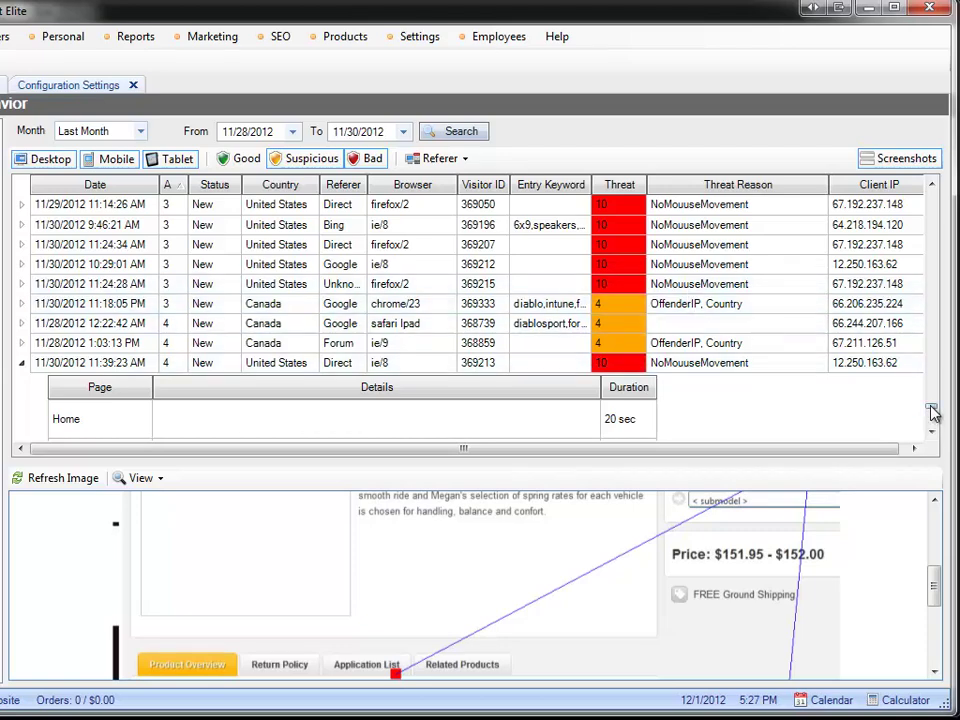
{"action": "left_click_drag", "start_coordinate": [931, 410], "coordinate": [932, 320]}
{"action": "scroll", "coordinate": [769, 392], "scroll_direction": "up", "scroll_amount": 10}
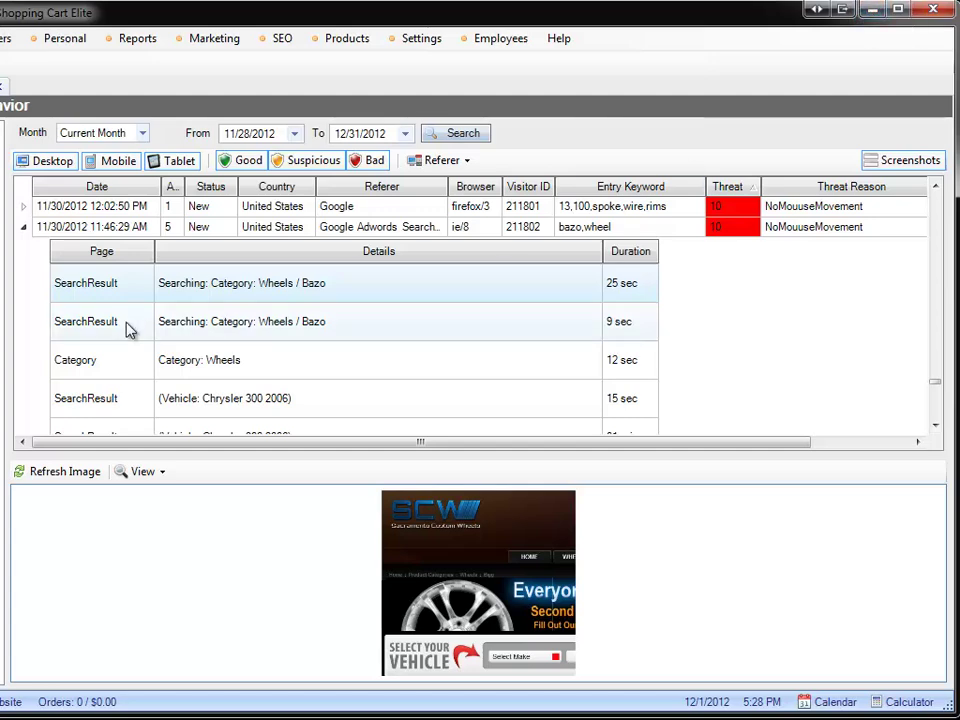
- Collapse the AdWords row, widen the Referer column, and expand visitor 211802's page details
{"action": "left_click", "coordinate": [26, 228]}
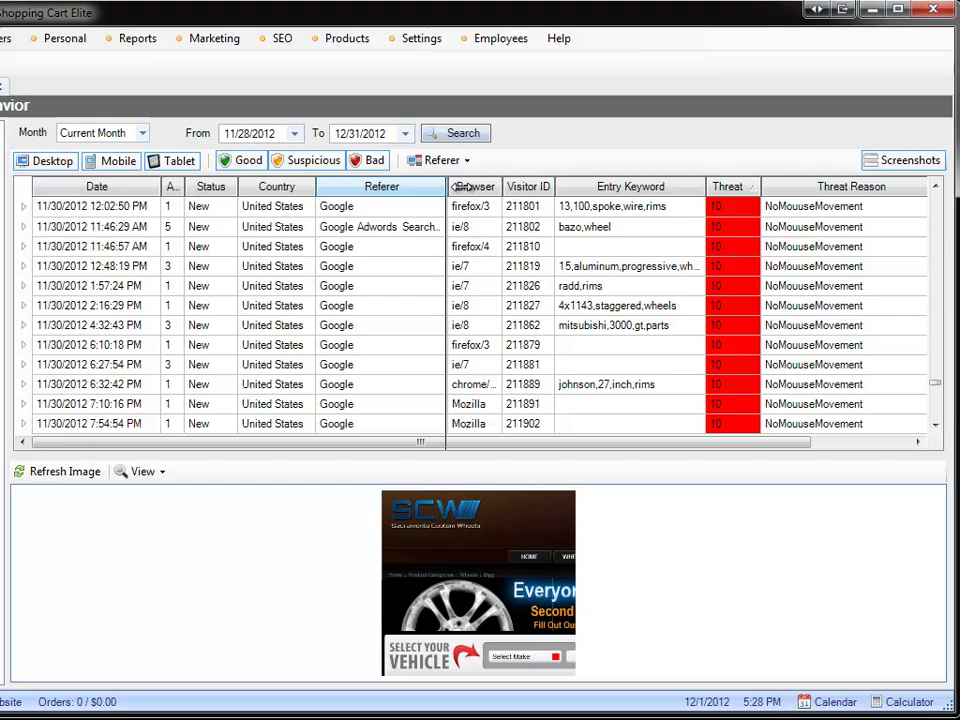
{"action": "left_click_drag", "start_coordinate": [447, 196], "coordinate": [463, 190]}
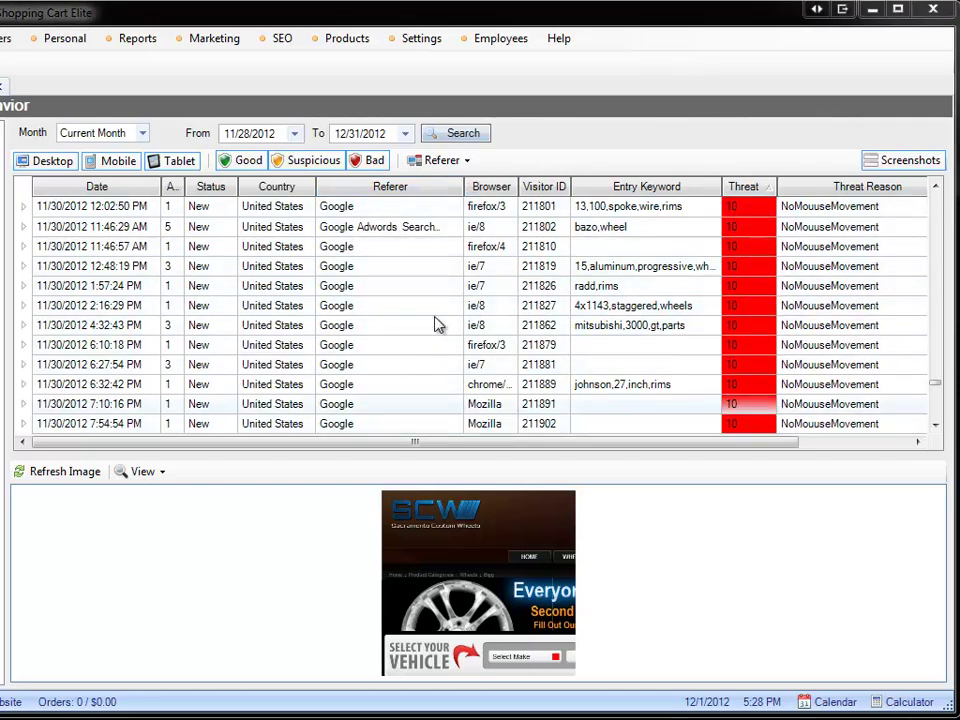
{"action": "left_click_drag", "start_coordinate": [937, 388], "coordinate": [944, 233]}
{"action": "left_click", "coordinate": [936, 329]}
{"action": "scroll", "coordinate": [765, 293], "scroll_direction": "down", "scroll_amount": 1}
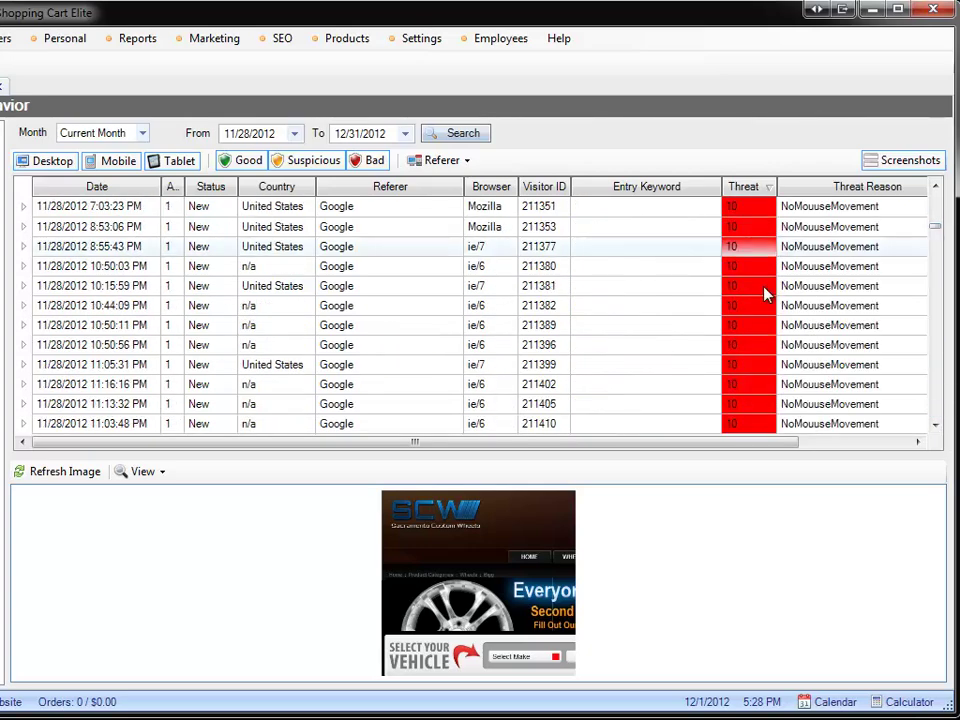
{"action": "scroll", "coordinate": [765, 293], "scroll_direction": "up", "scroll_amount": 3}
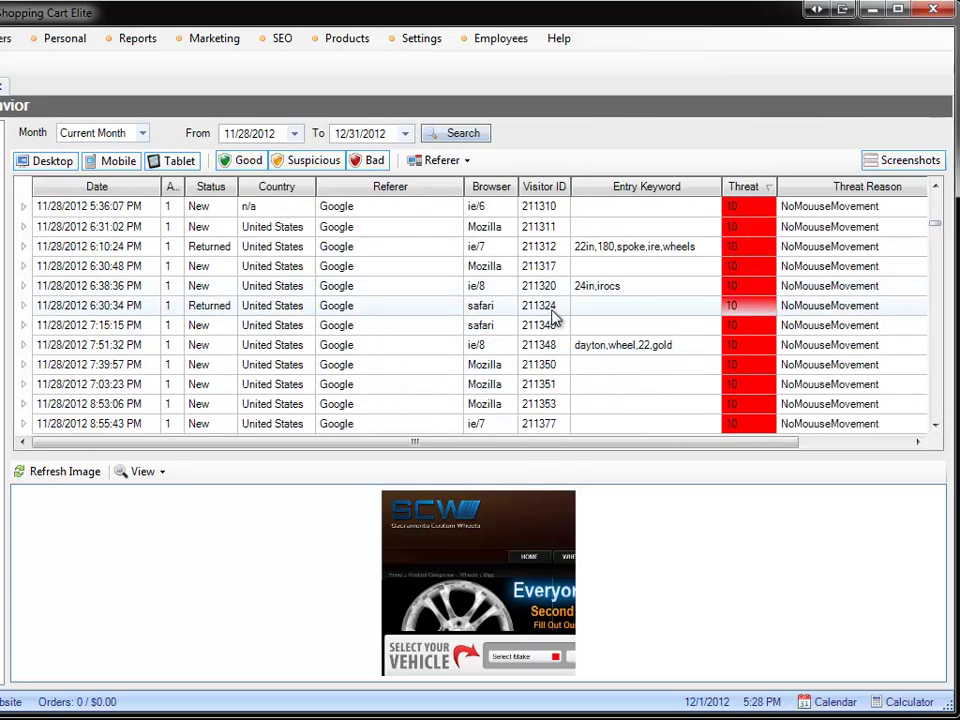
{"action": "scroll", "coordinate": [575, 305], "scroll_direction": "up", "scroll_amount": 2}
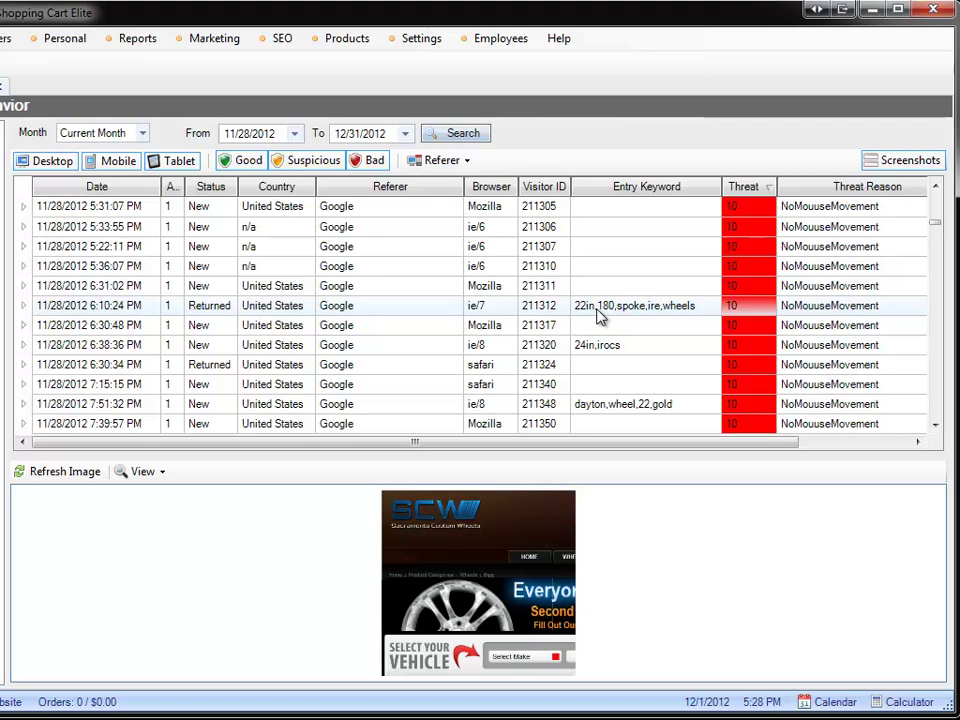
{"action": "scroll", "coordinate": [600, 316], "scroll_direction": "down", "scroll_amount": 2}
{"action": "left_click", "coordinate": [24, 286]}
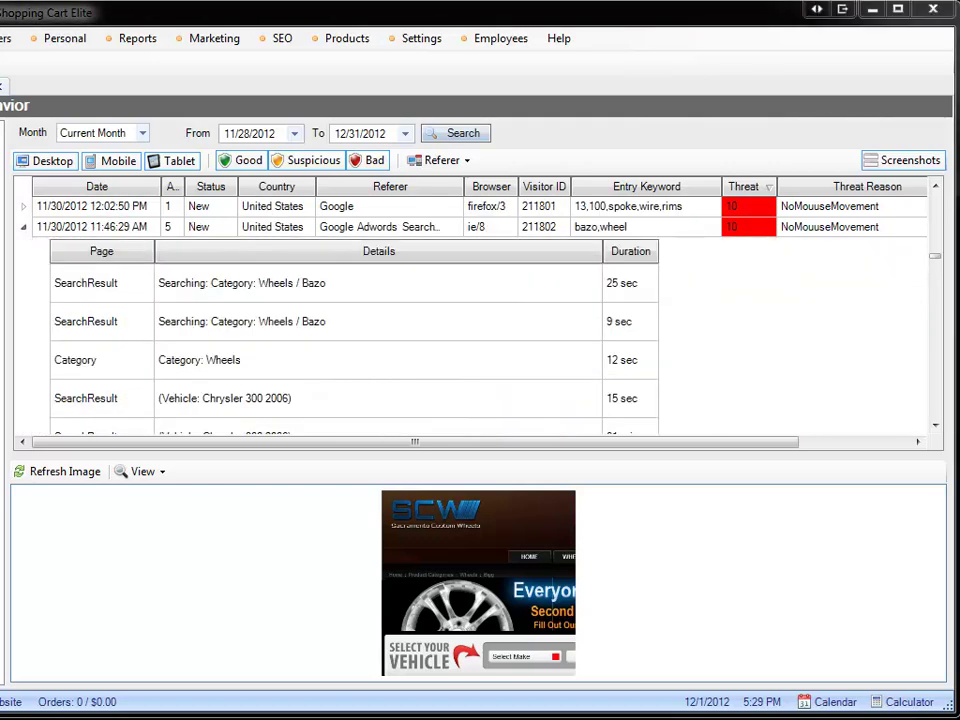
- Auto-fit the Referer column to show 'Google Adwords Search Network', then review the threat-10 visits
{"action": "double_click", "coordinate": [464, 186]}
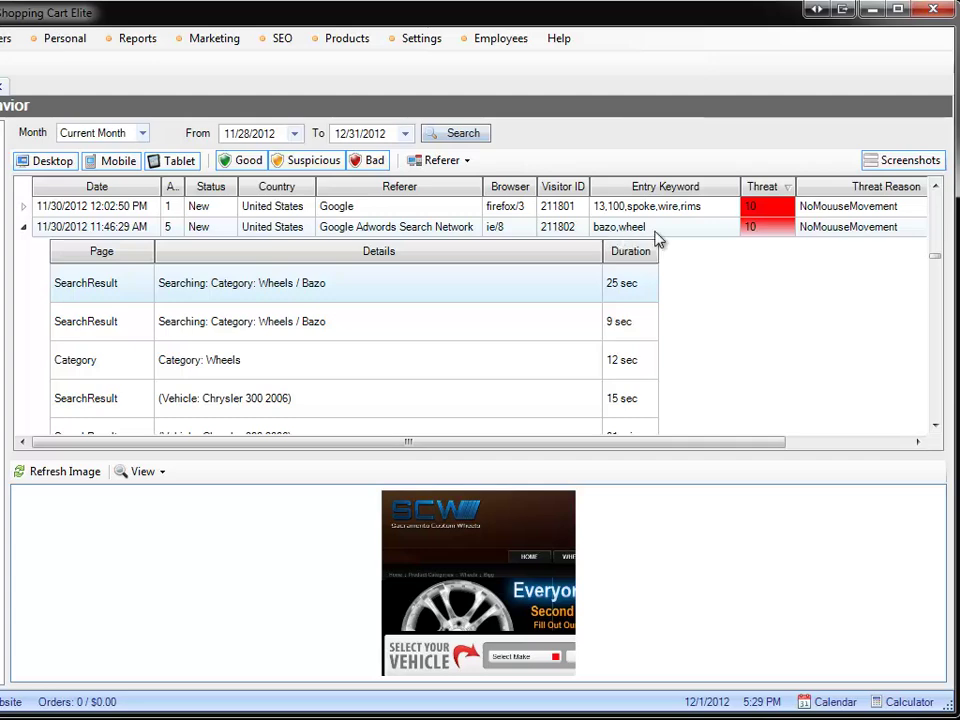
{"action": "scroll", "coordinate": [677, 326], "scroll_direction": "down", "scroll_amount": 2}
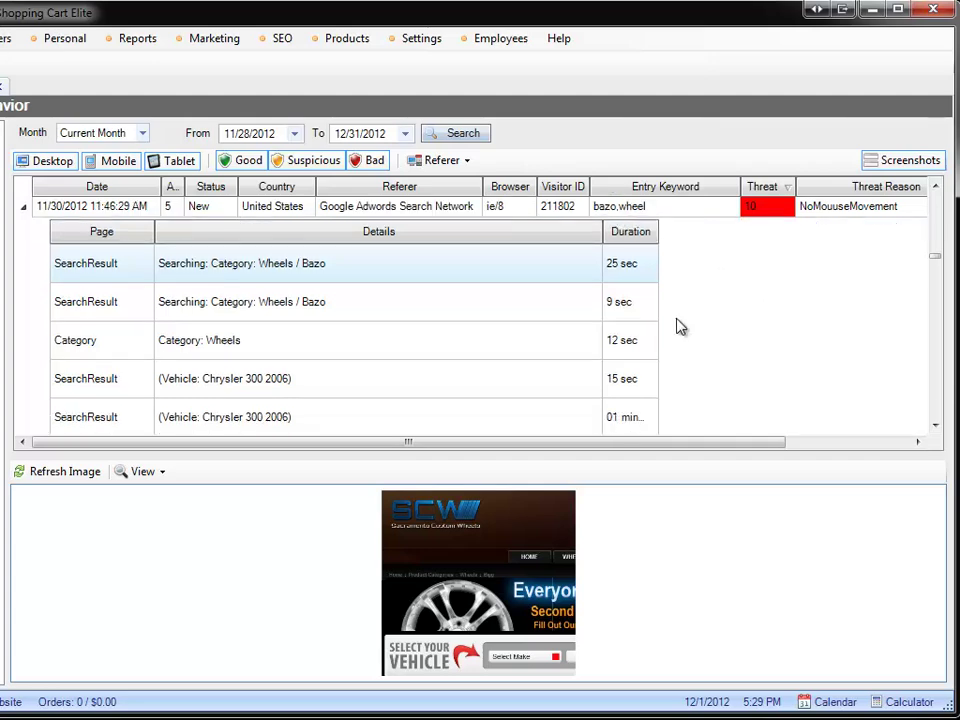
{"action": "scroll", "coordinate": [664, 324], "scroll_direction": "up", "scroll_amount": 1}
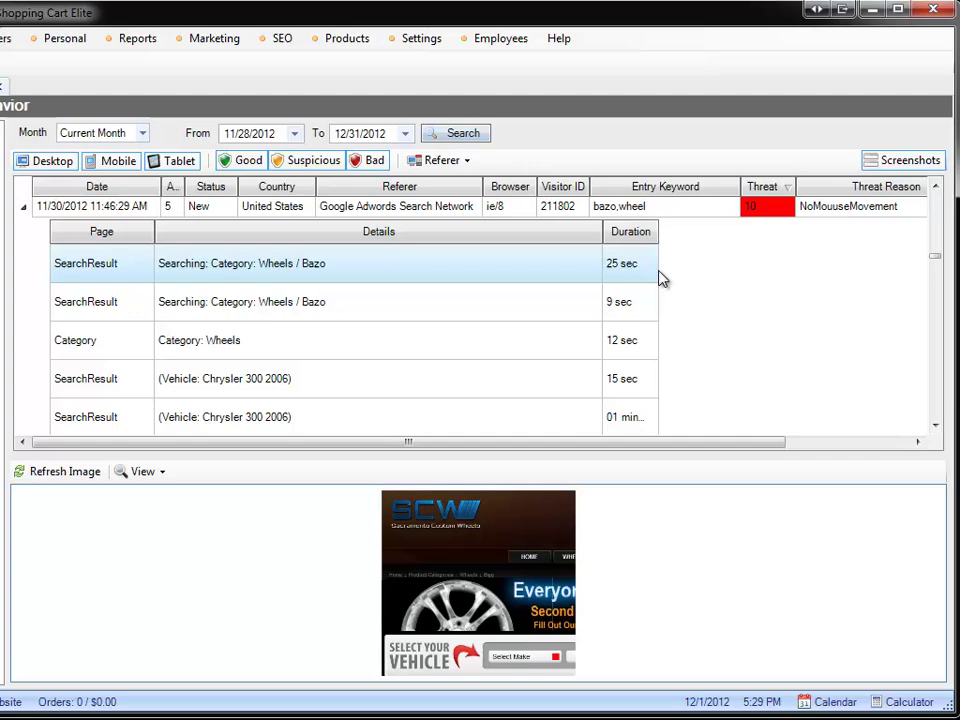
{"action": "scroll", "coordinate": [636, 349], "scroll_direction": "down", "scroll_amount": 1}
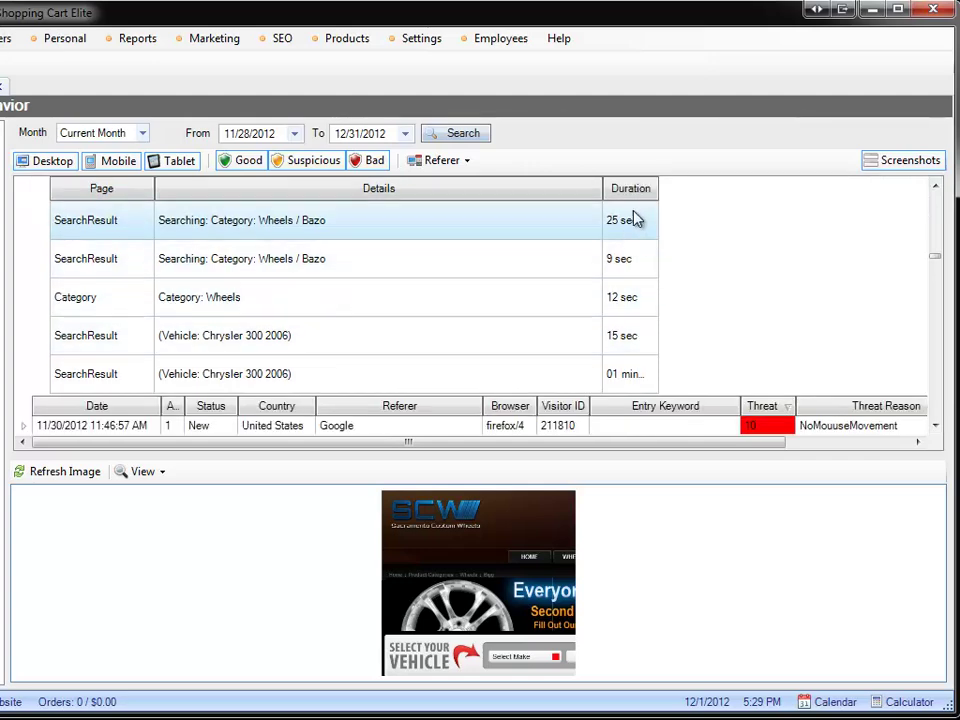
{"action": "scroll", "coordinate": [707, 268], "scroll_direction": "up", "scroll_amount": 1}
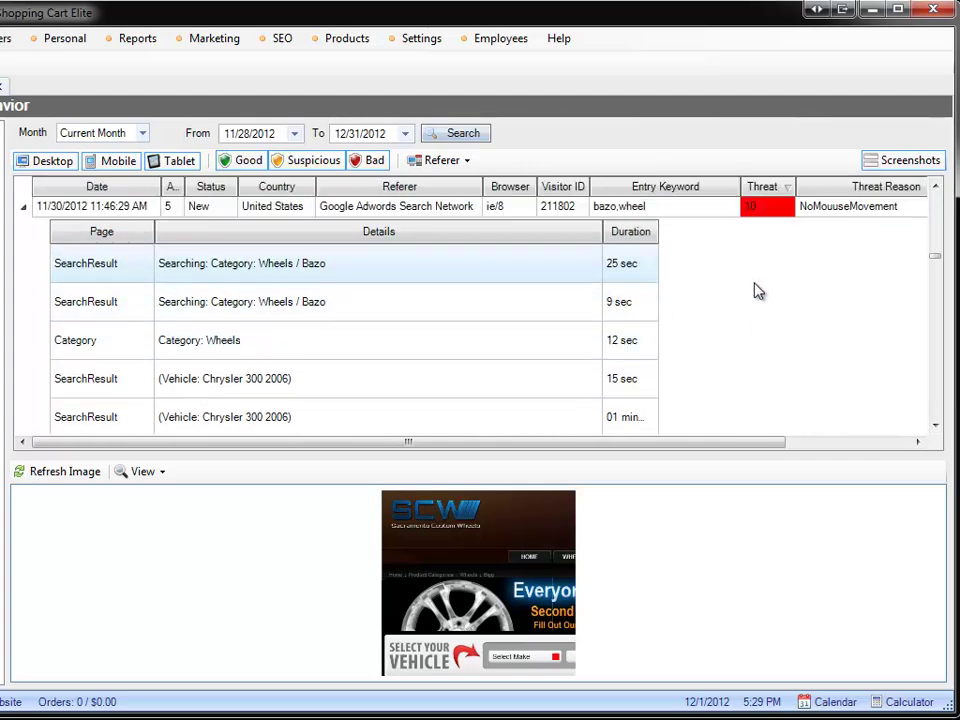
{"action": "scroll", "coordinate": [754, 289], "scroll_direction": "up", "scroll_amount": 1}
{"action": "scroll", "coordinate": [259, 259], "scroll_direction": "up", "scroll_amount": 1}
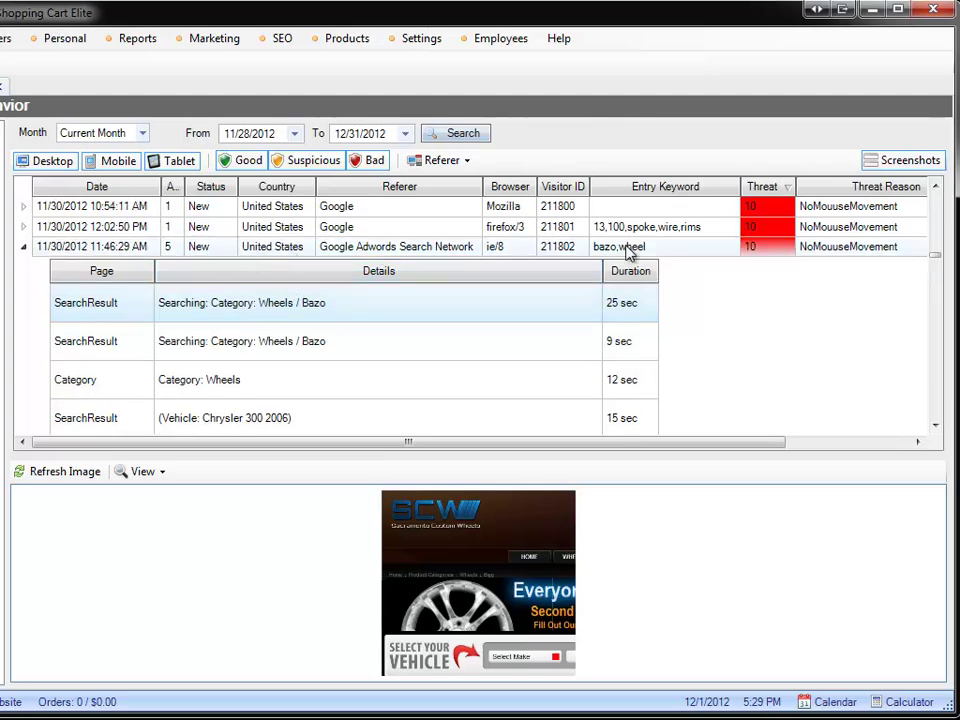
{"action": "scroll", "coordinate": [628, 252], "scroll_direction": "down", "scroll_amount": 3}
{"action": "scroll", "coordinate": [653, 403], "scroll_direction": "up", "scroll_amount": 3}
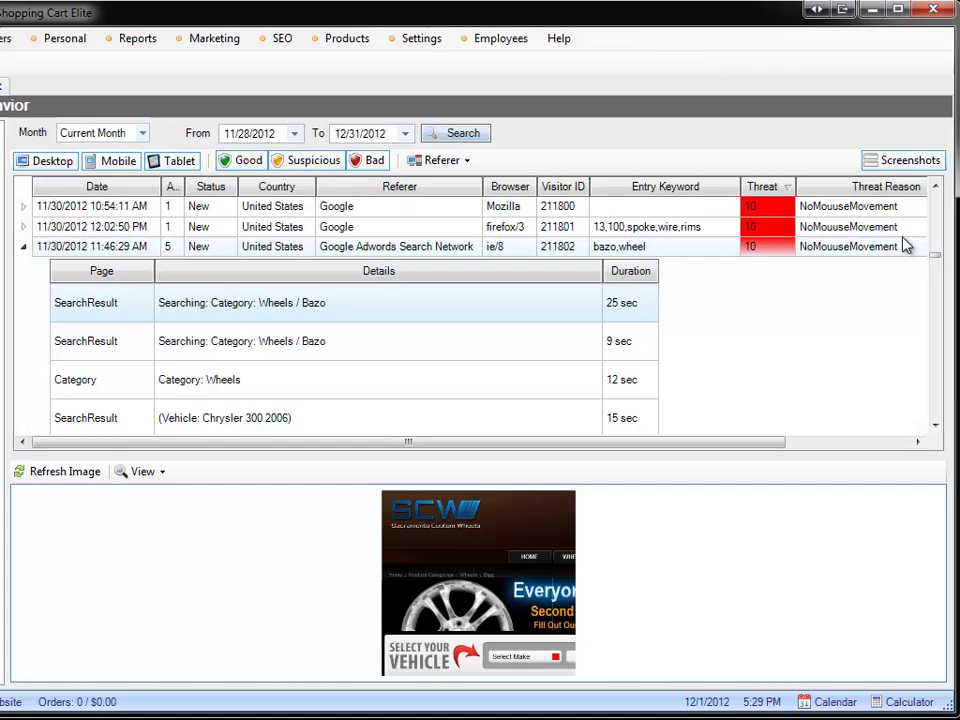
{"action": "scroll", "coordinate": [745, 319], "scroll_direction": "down", "scroll_amount": 3}
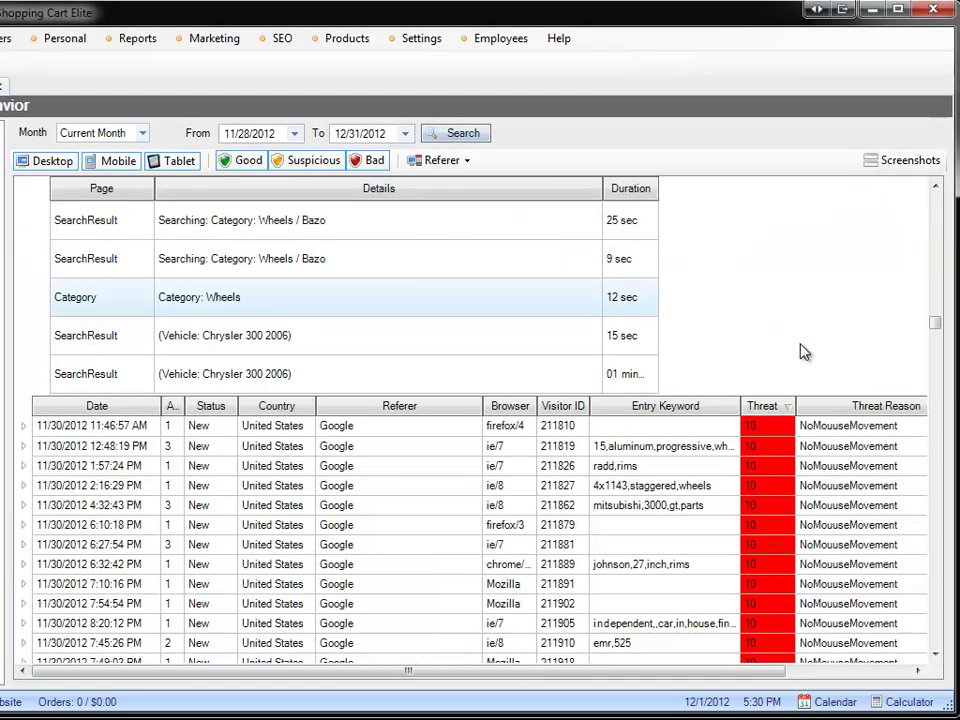
{"action": "scroll", "coordinate": [803, 353], "scroll_direction": "down", "scroll_amount": 3}
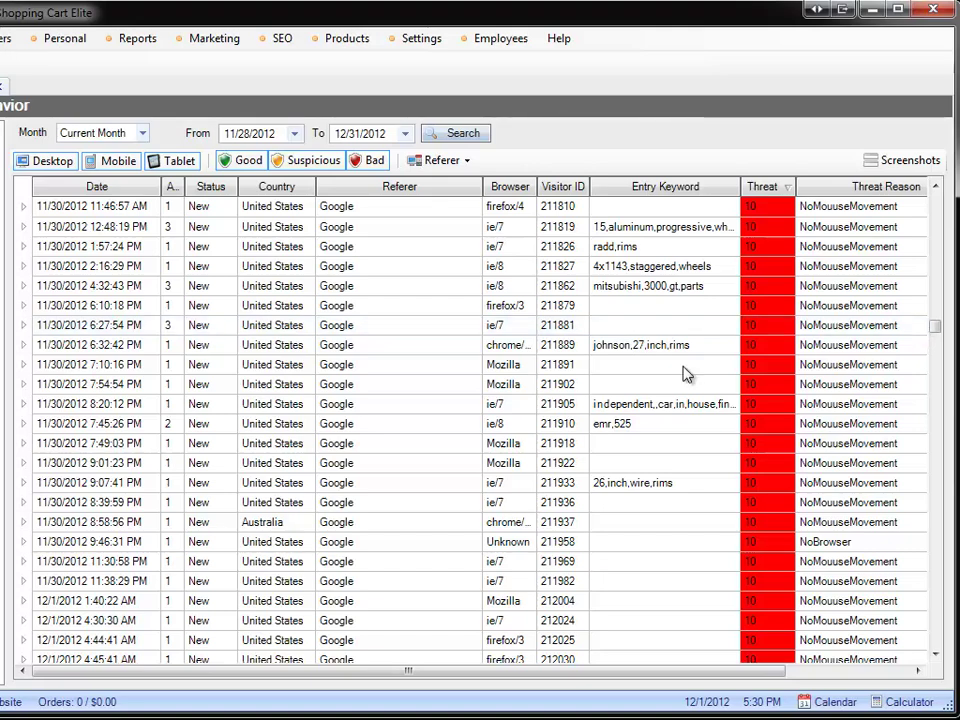
- Sort visitors by the A count and show only Good visitors
{"action": "left_click", "coordinate": [171, 187]}
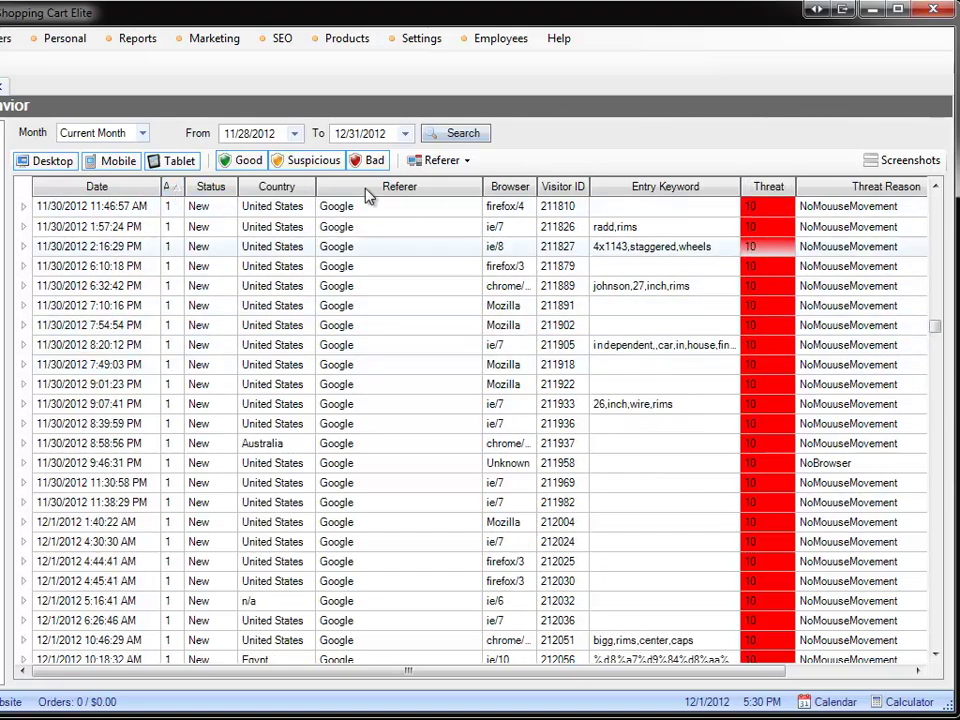
{"action": "left_click", "coordinate": [250, 161]}
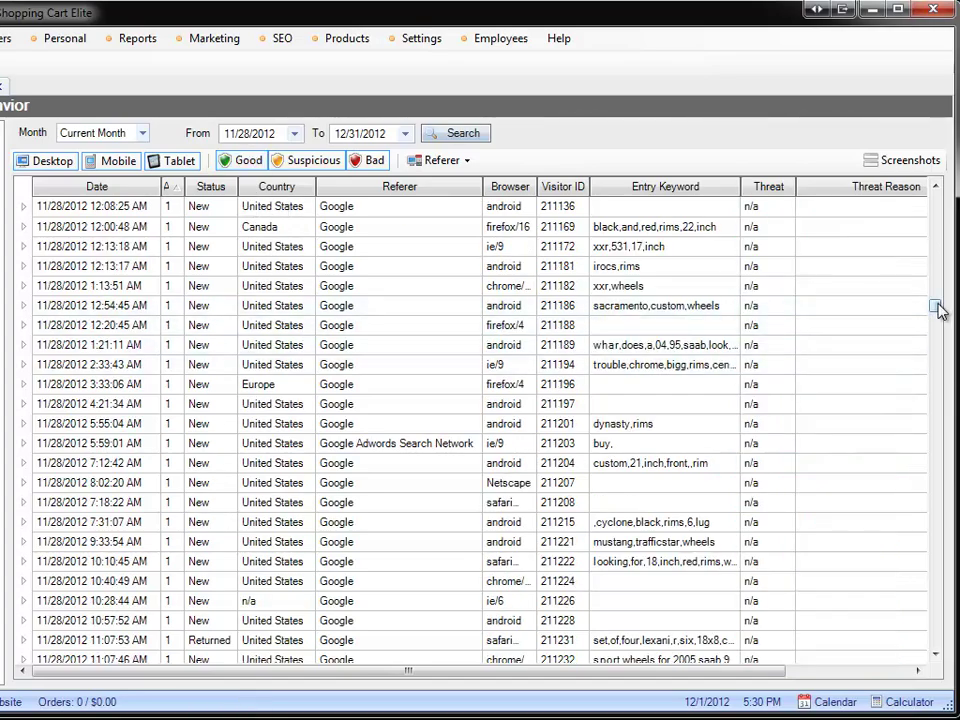
{"action": "left_click_drag", "start_coordinate": [938, 308], "coordinate": [934, 655]}
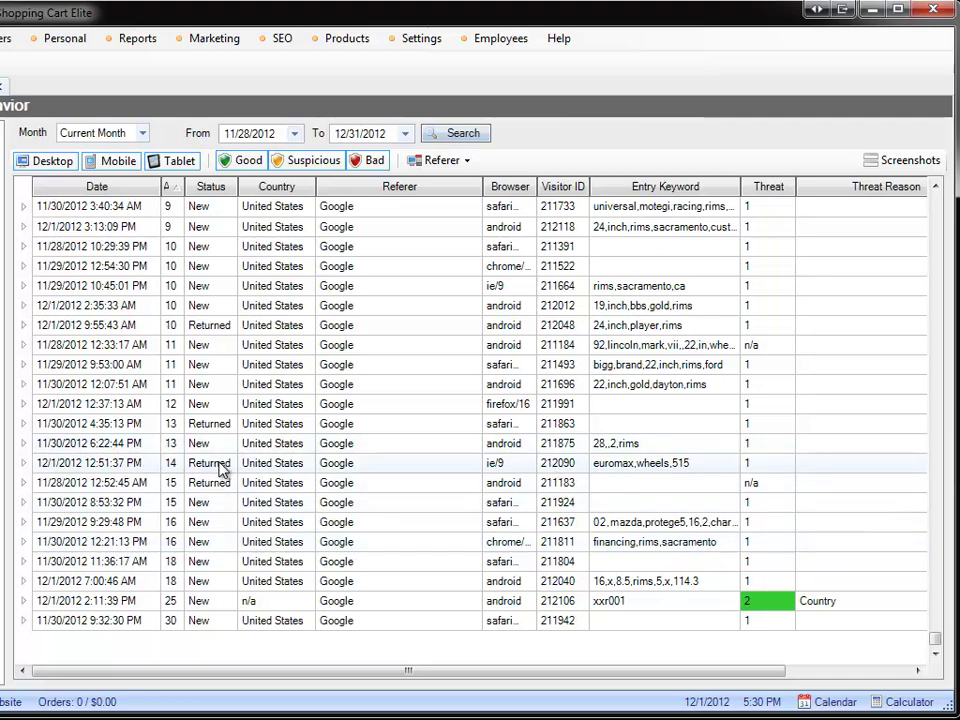
- Inspect the 12:51:37 PM 14-page visitor's details and Veloche Vortex Chrome mouse-path screenshot
{"action": "left_click", "coordinate": [24, 463]}
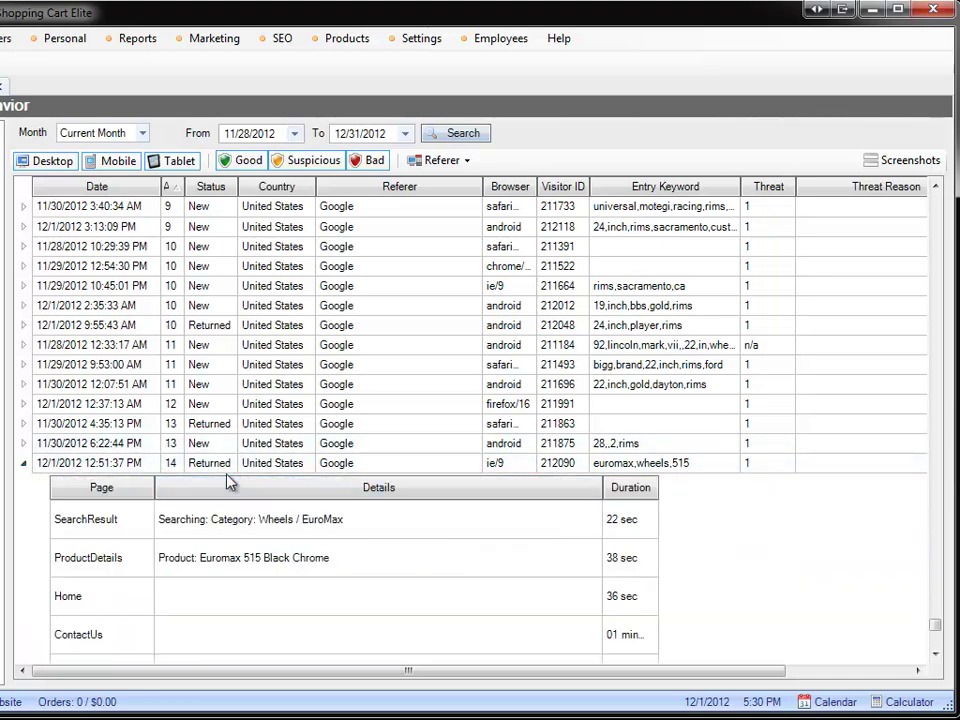
{"action": "scroll", "coordinate": [533, 396], "scroll_direction": "down", "scroll_amount": 5}
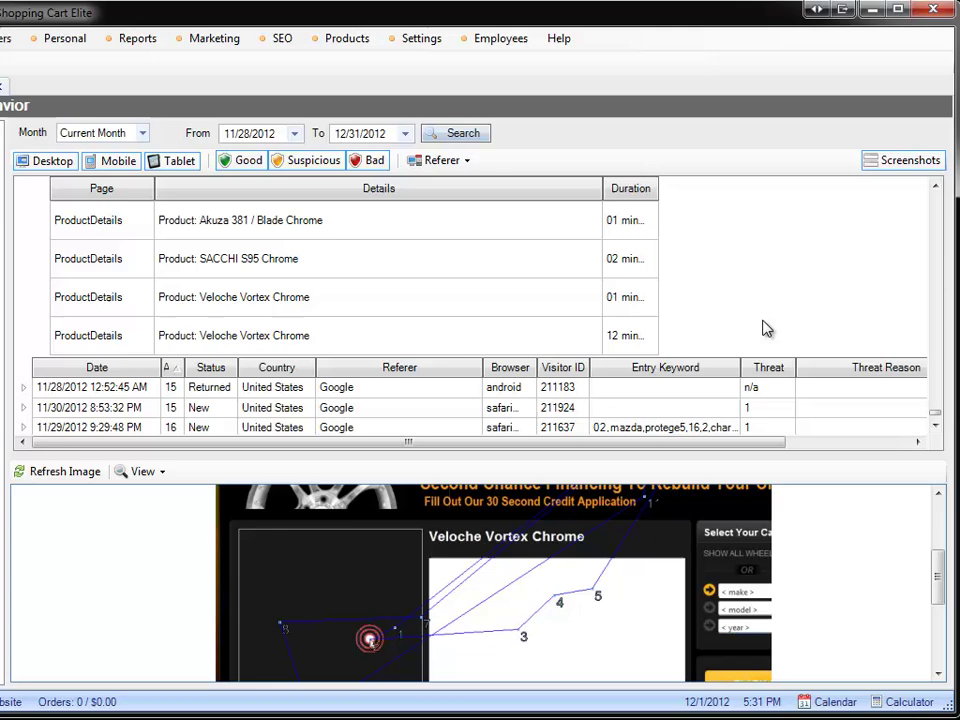
{"action": "scroll", "coordinate": [767, 323], "scroll_direction": "up", "scroll_amount": 1}
{"action": "scroll", "coordinate": [767, 323], "scroll_direction": "up", "scroll_amount": 5}
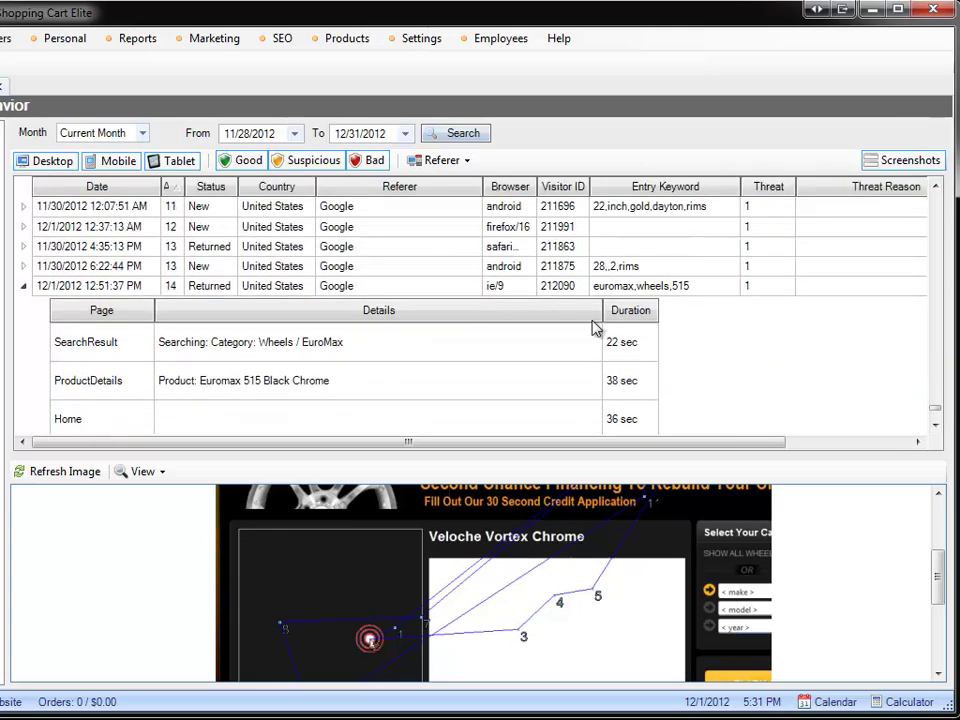
{"action": "left_click", "coordinate": [21, 285]}
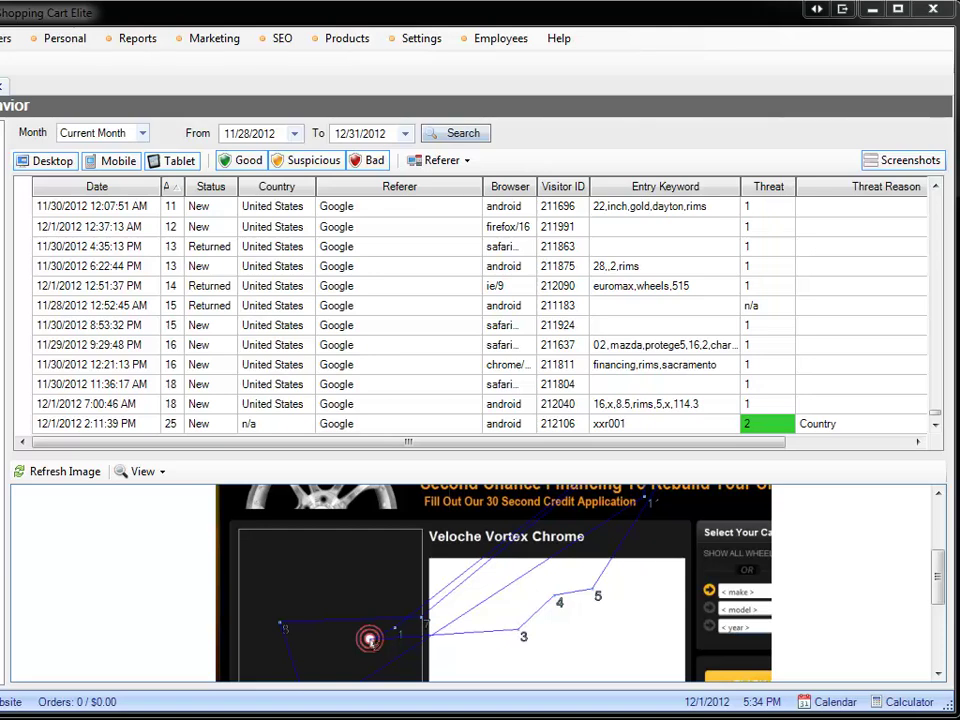
- Sort visitors by Threat score and scroll to the threat 5–6 VeryOldBrowser rows
{"action": "left_click", "coordinate": [765, 186]}
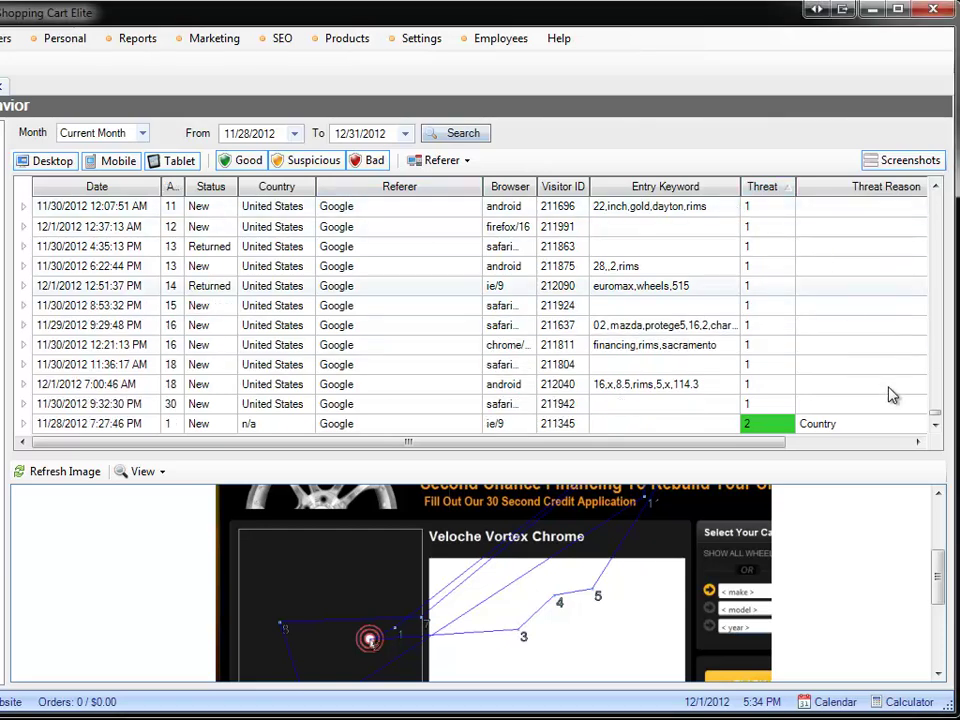
{"action": "left_click_drag", "start_coordinate": [934, 414], "coordinate": [941, 366]}
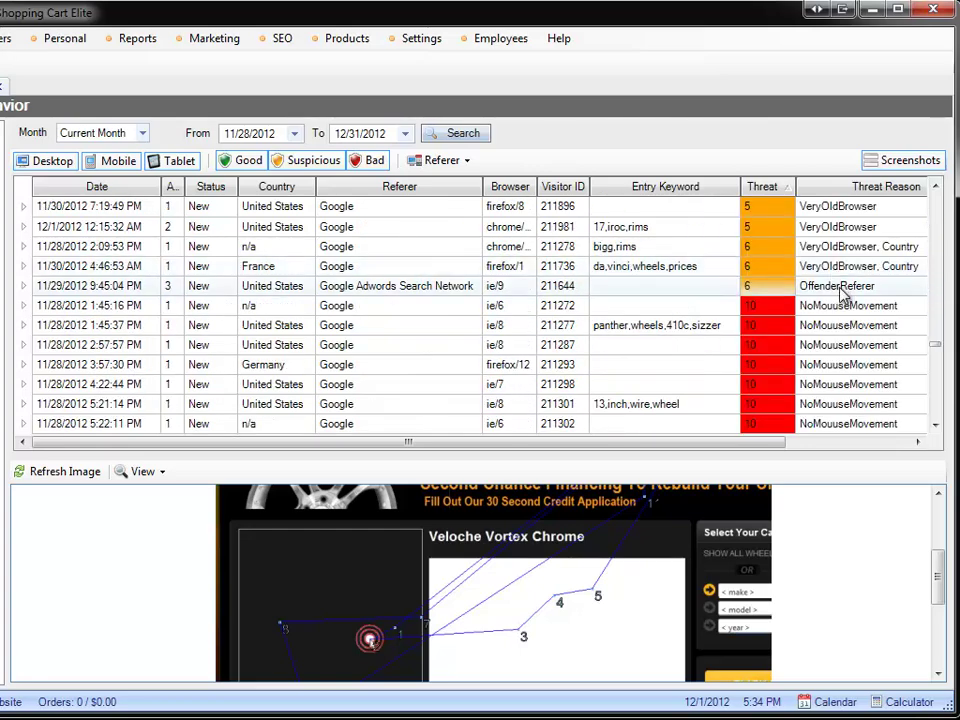
{"action": "scroll", "coordinate": [838, 260], "scroll_direction": "up", "scroll_amount": 1}
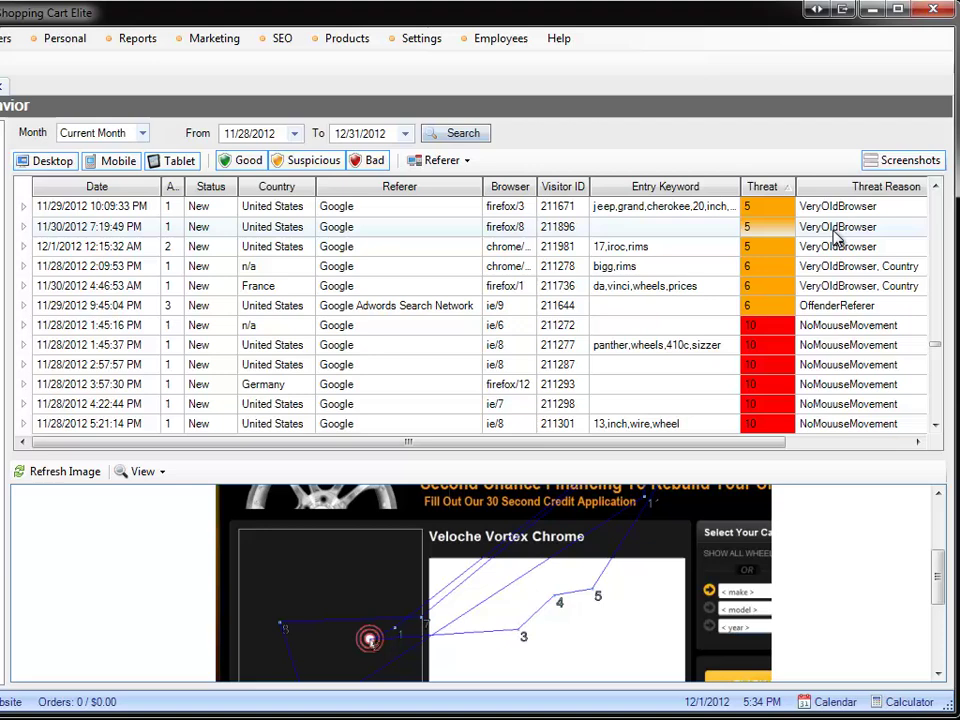
{"action": "scroll", "coordinate": [521, 240], "scroll_direction": "up", "scroll_amount": 1}
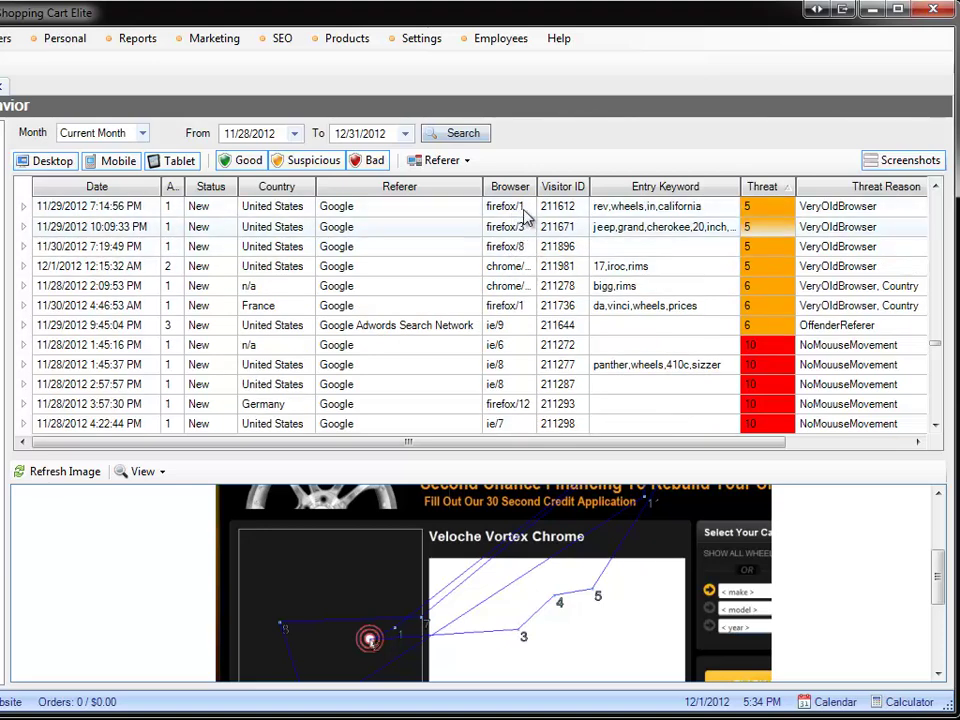